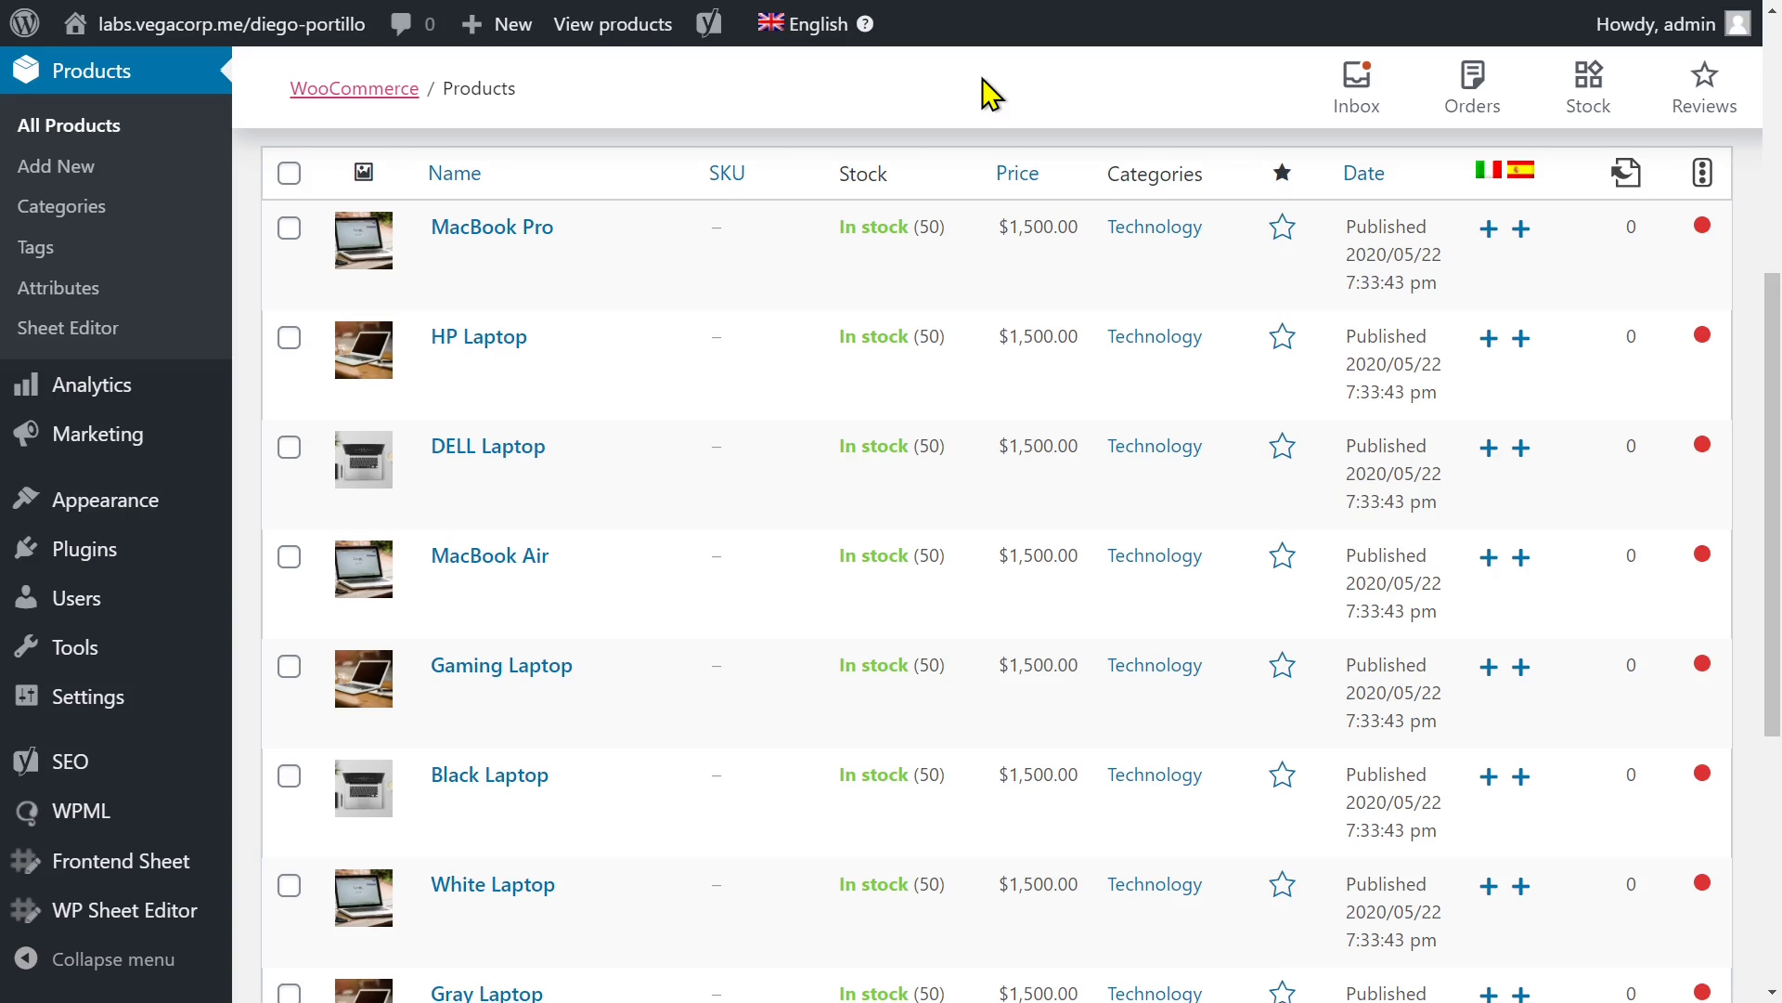
Load the products spreadsheet and dismiss the missing column notice.
left_click(104, 334)
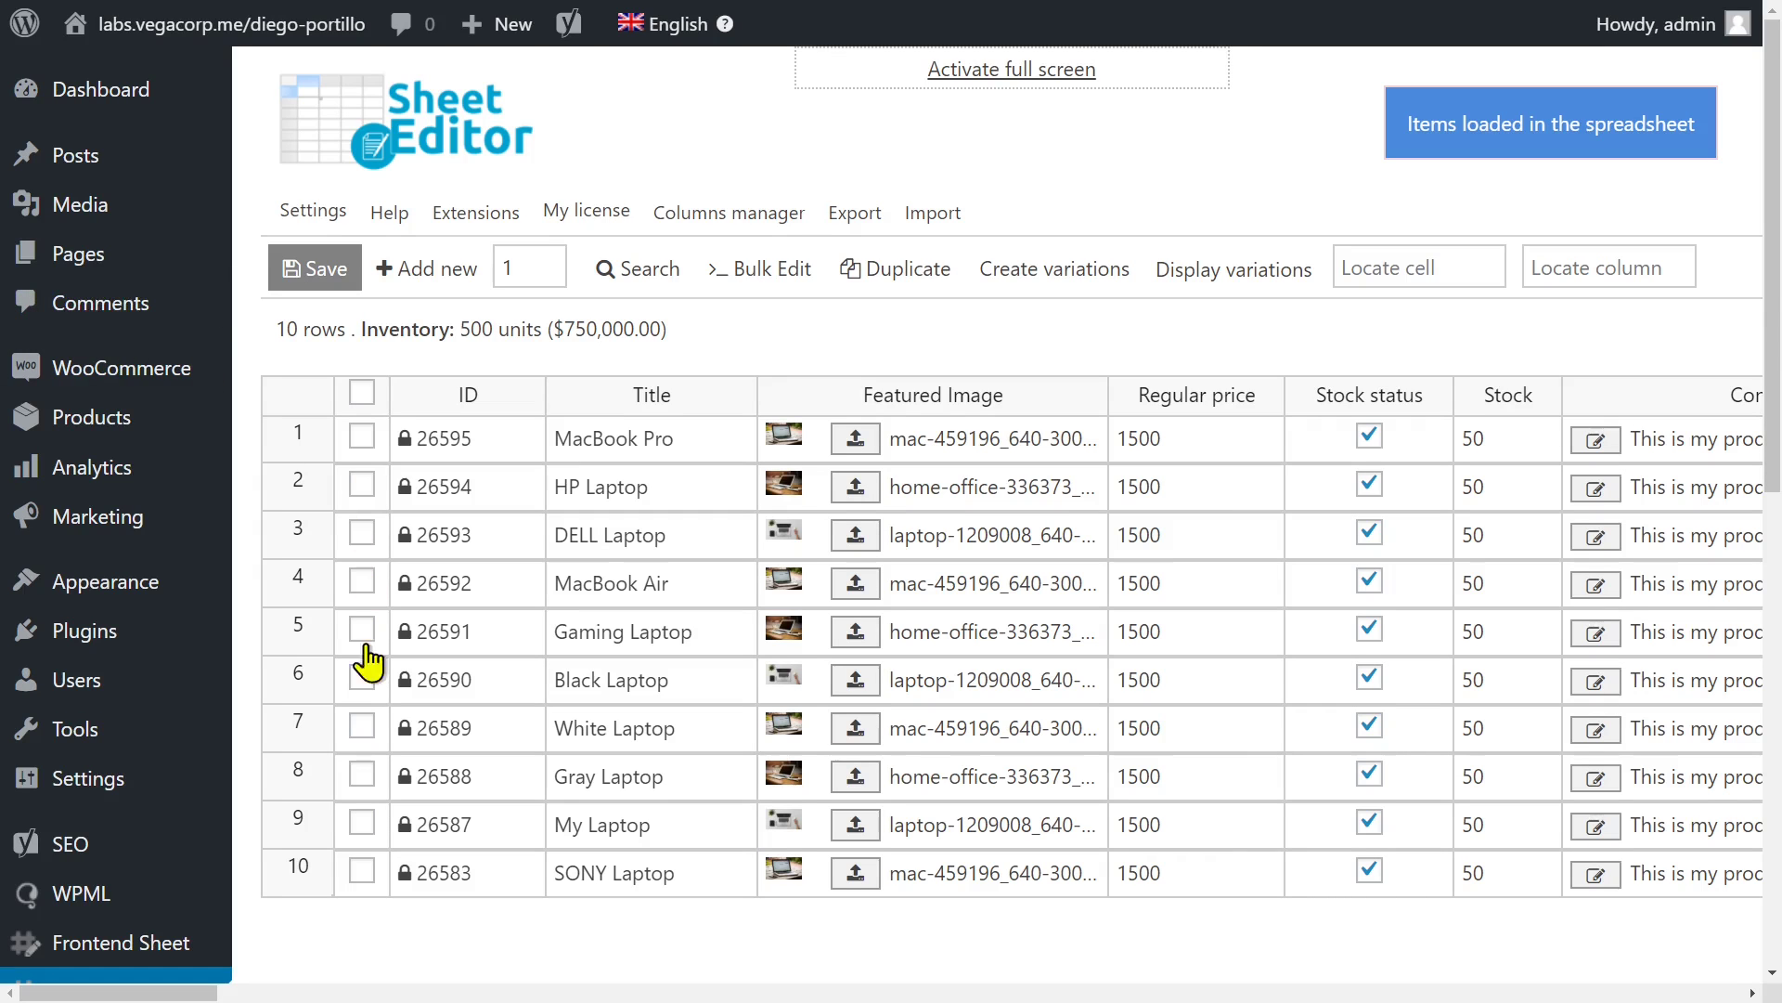
mouse_move(195, 999)
left_mouse_down()
mouse_move(1723, 992)
mouse_move(151, 991)
mouse_move(409, 997)
left_mouse_up()
left_click(1653, 912)
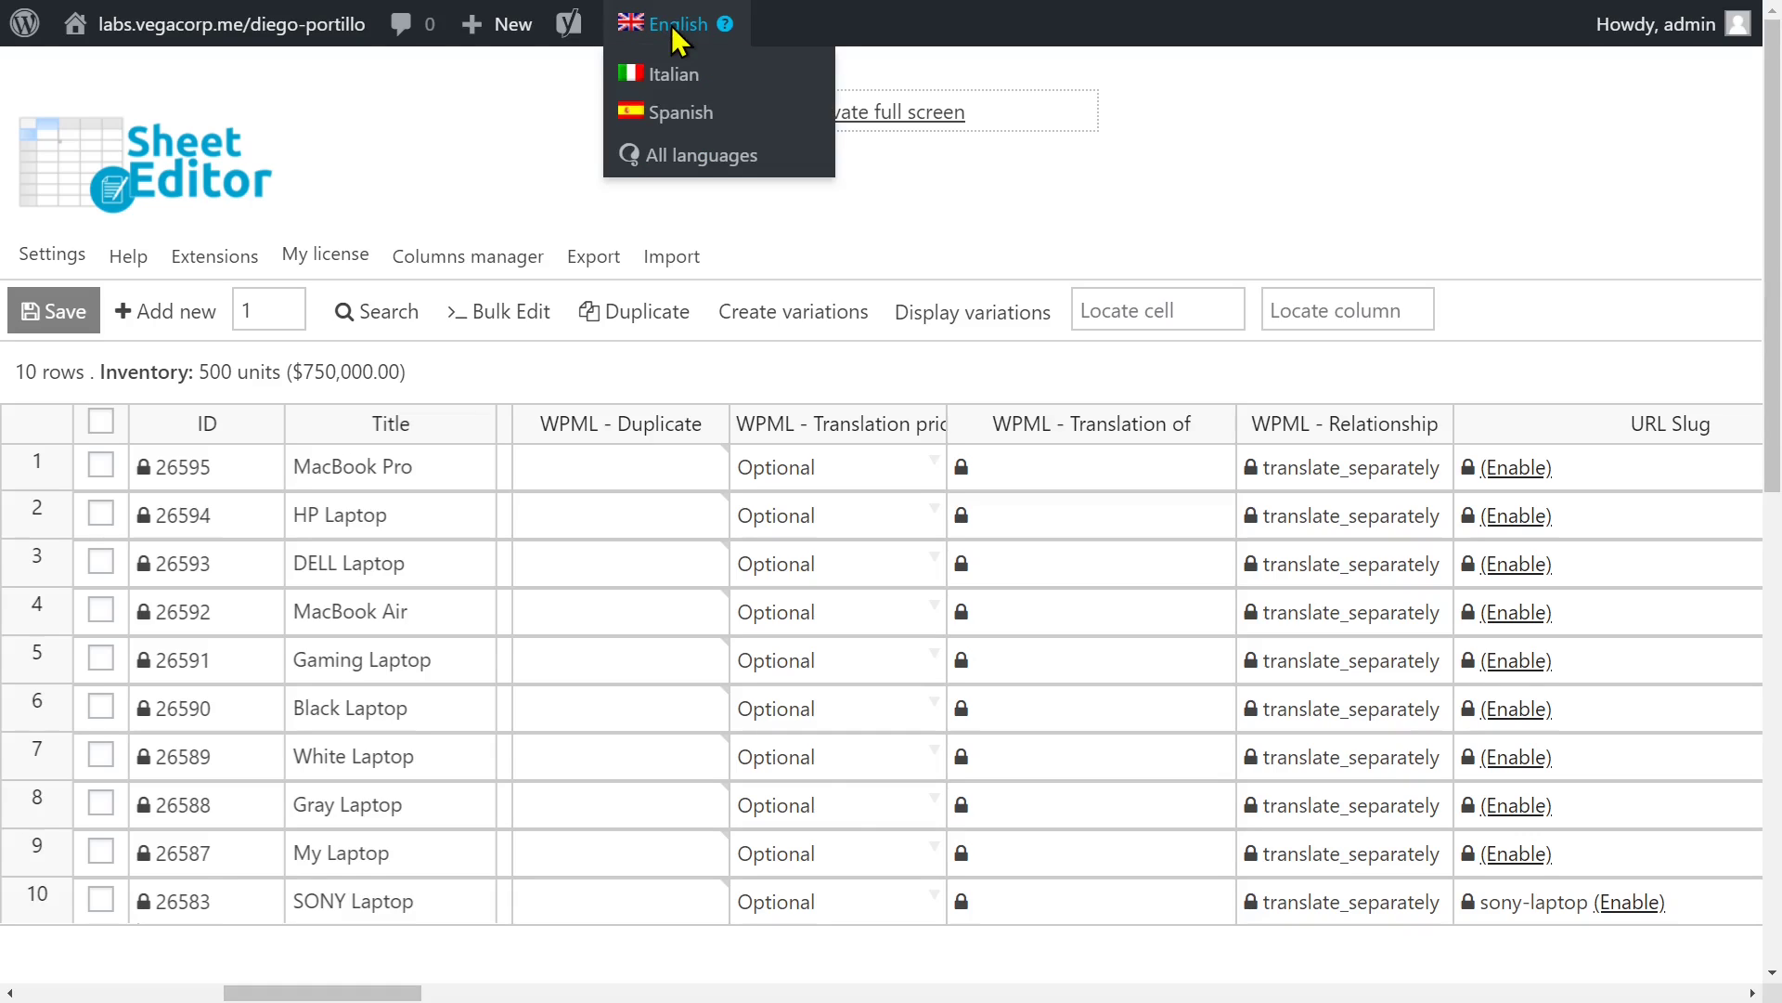
mouse_move(668, 24)
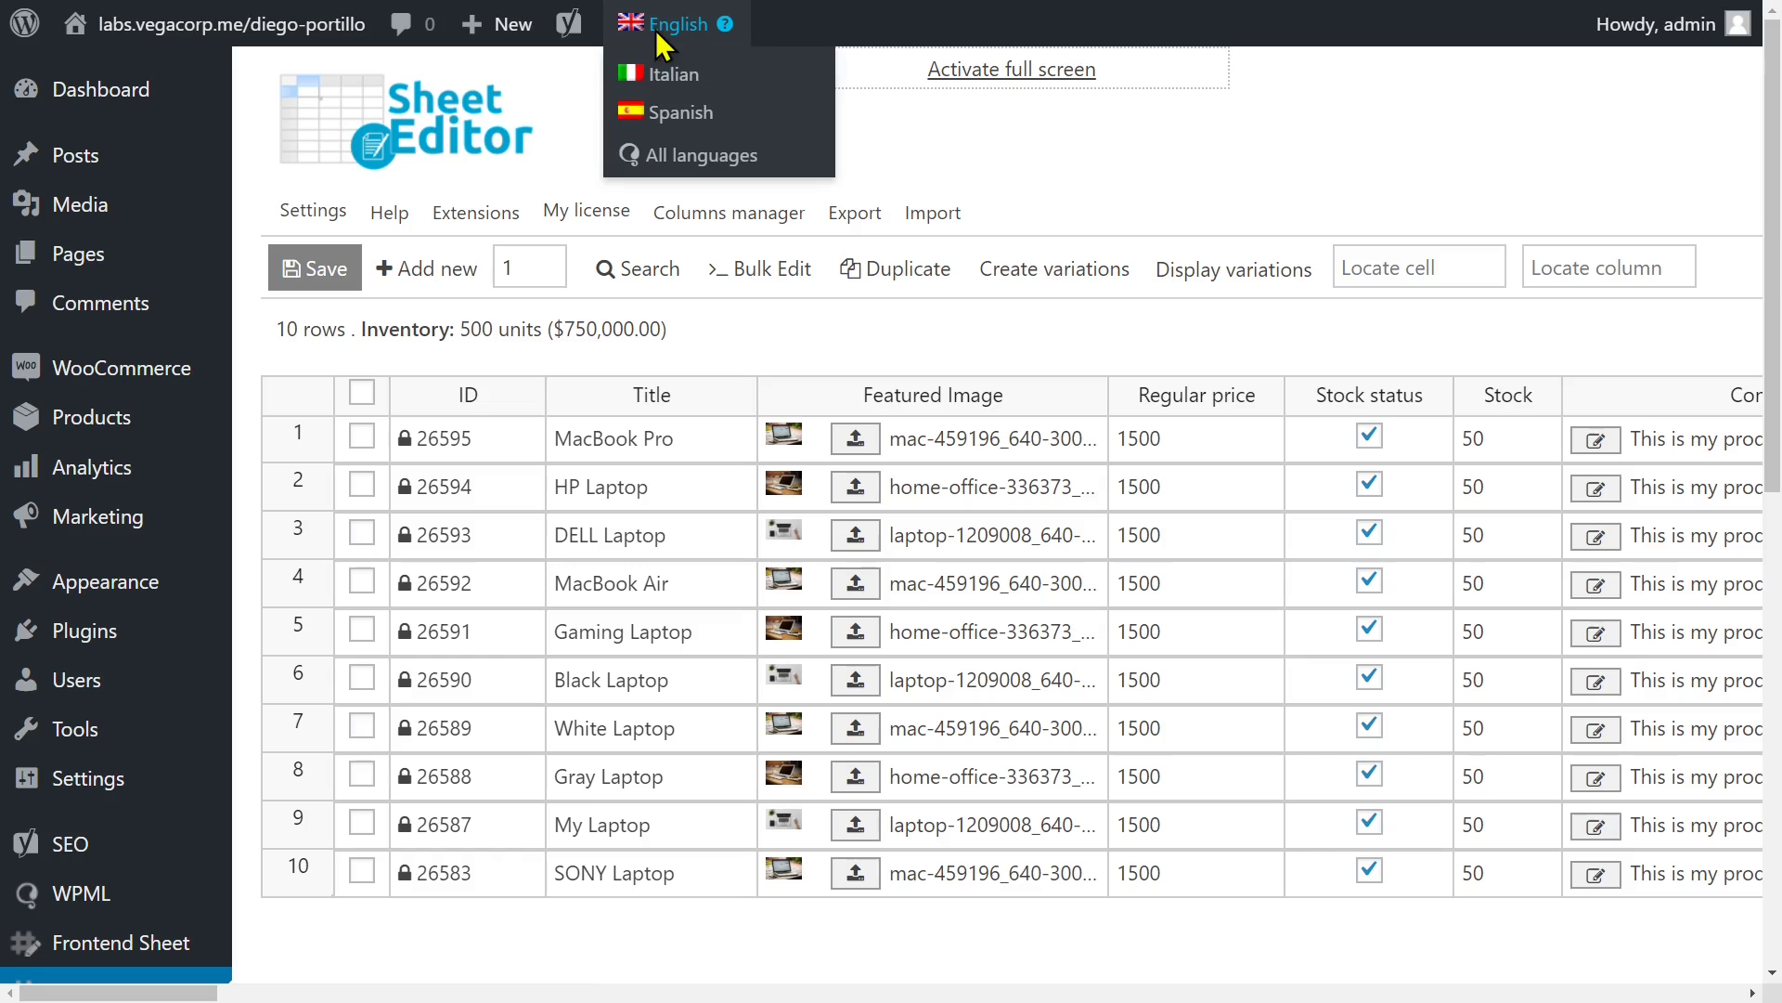
left_click(670, 76)
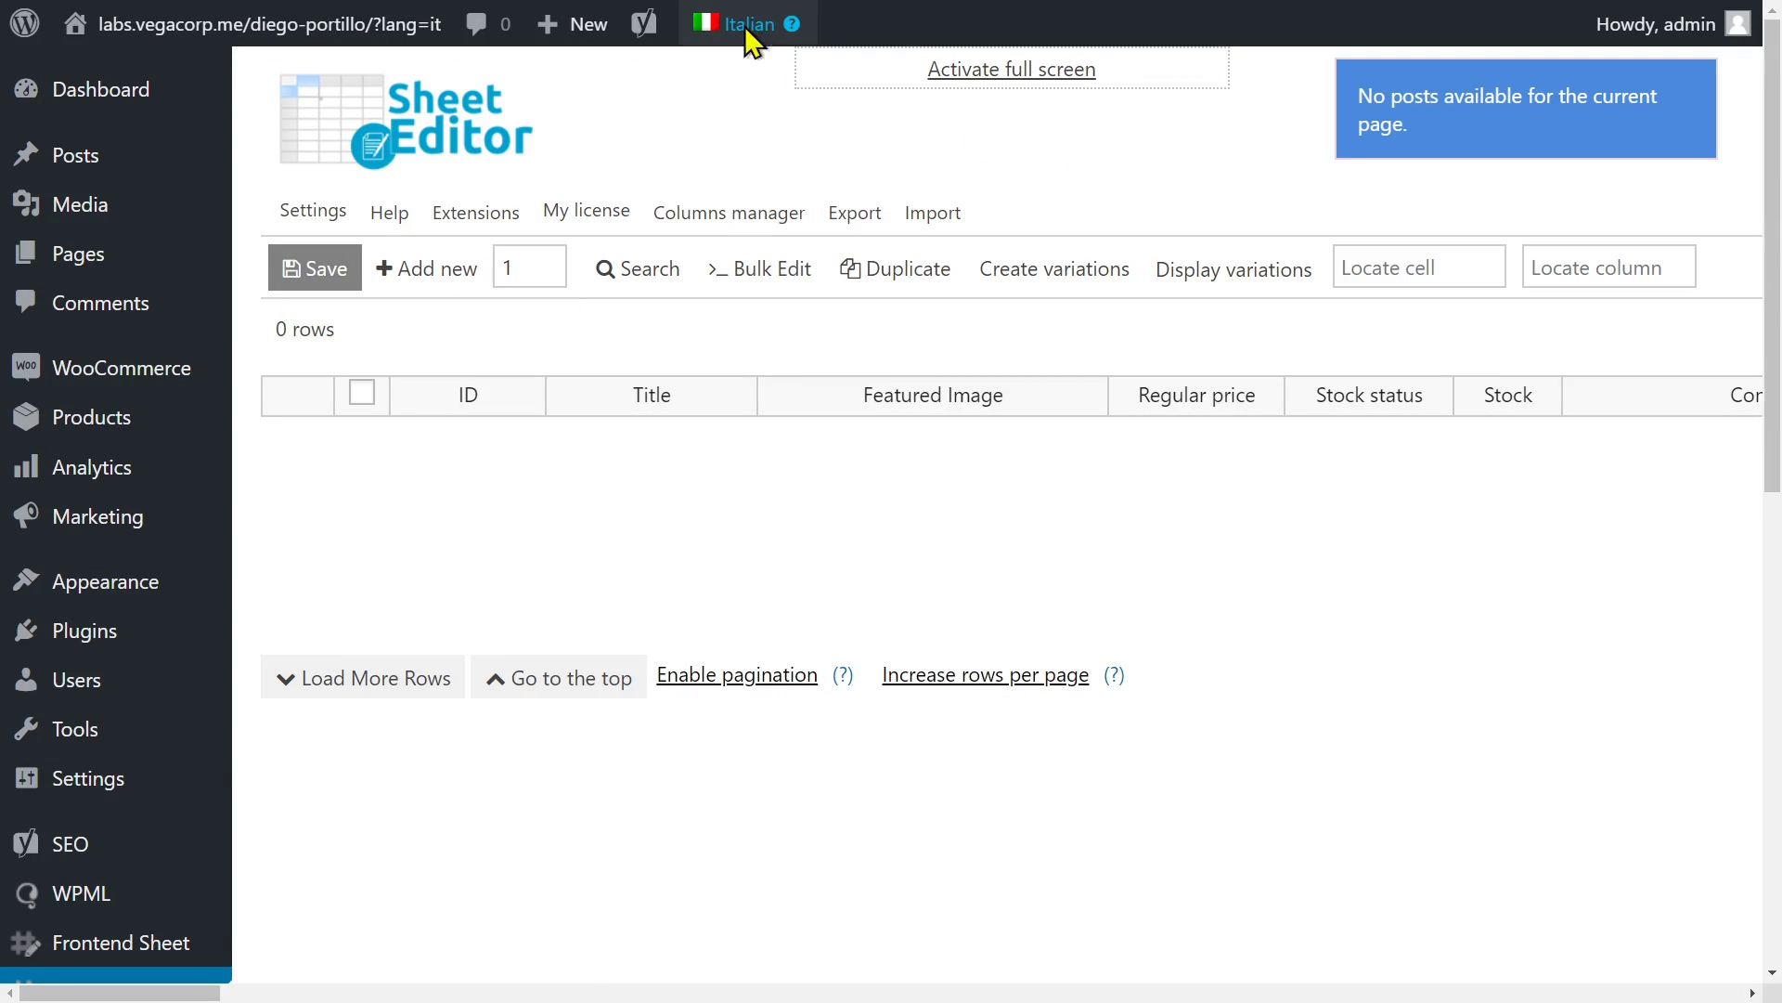
mouse_move(746, 23)
left_click(749, 116)
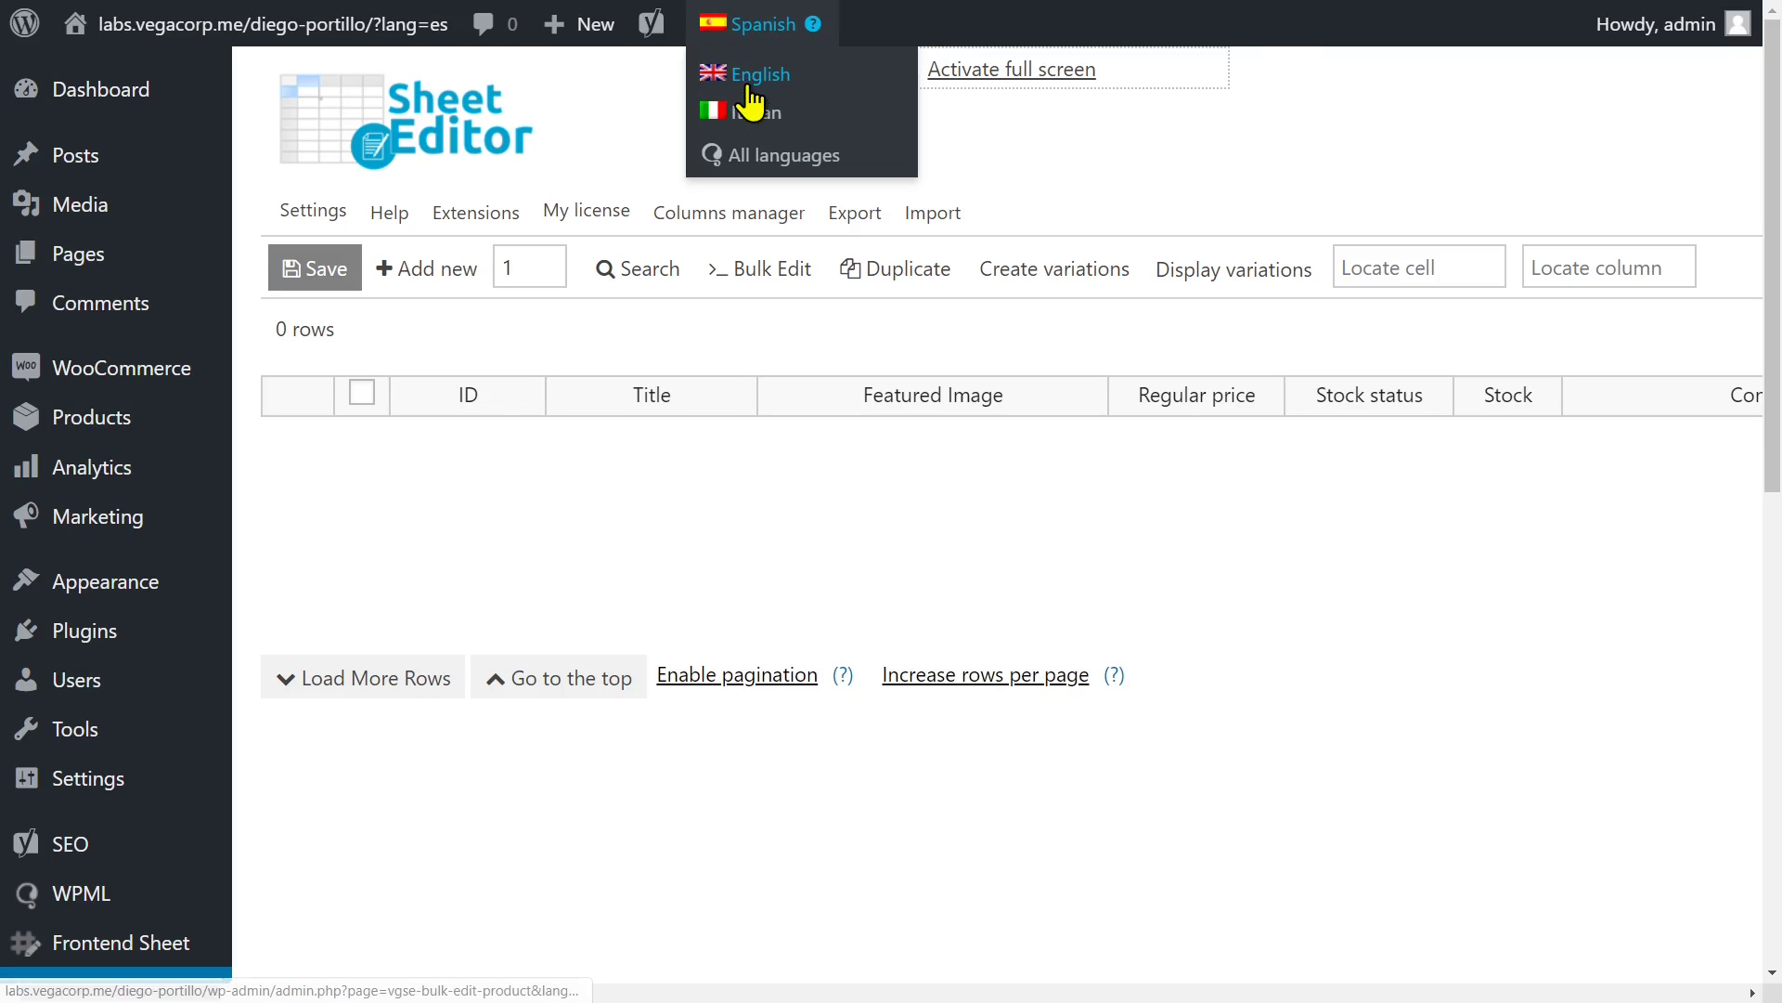
left_click(753, 76)
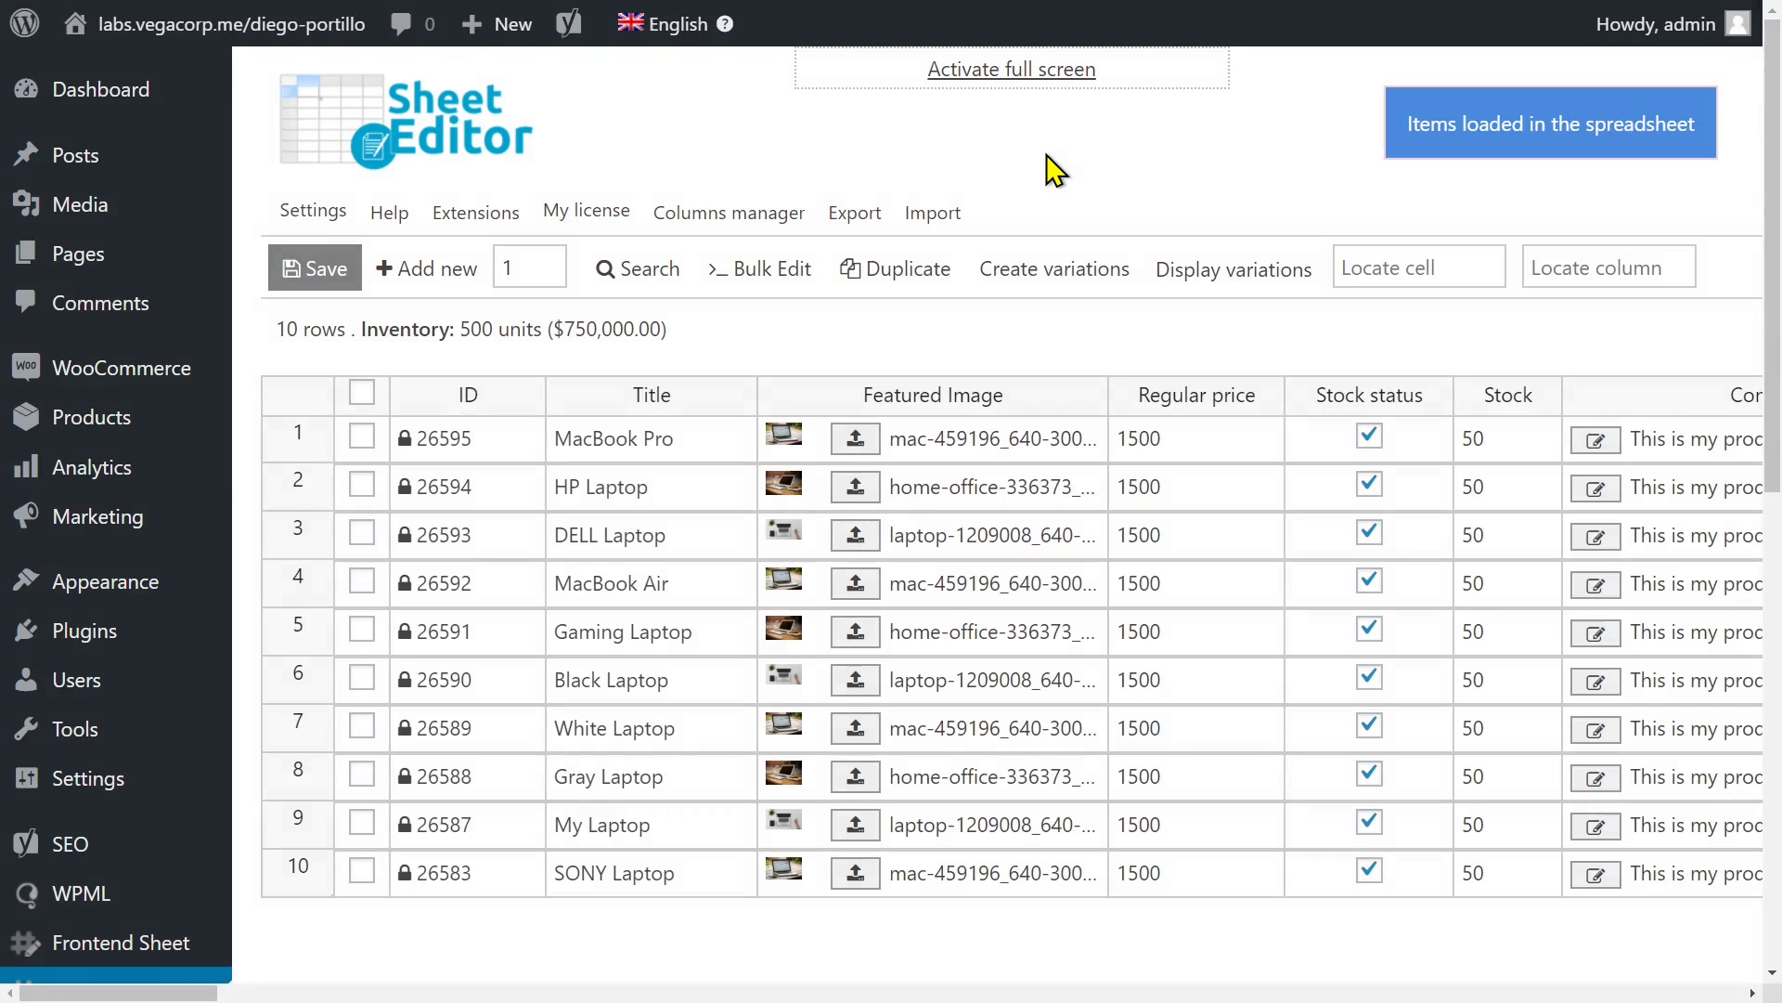
Start a bulk edit on all rows targeting the WPML - Duplicate field.
mouse_move(761, 268)
left_click(783, 269)
left_click(837, 230)
left_click(839, 284)
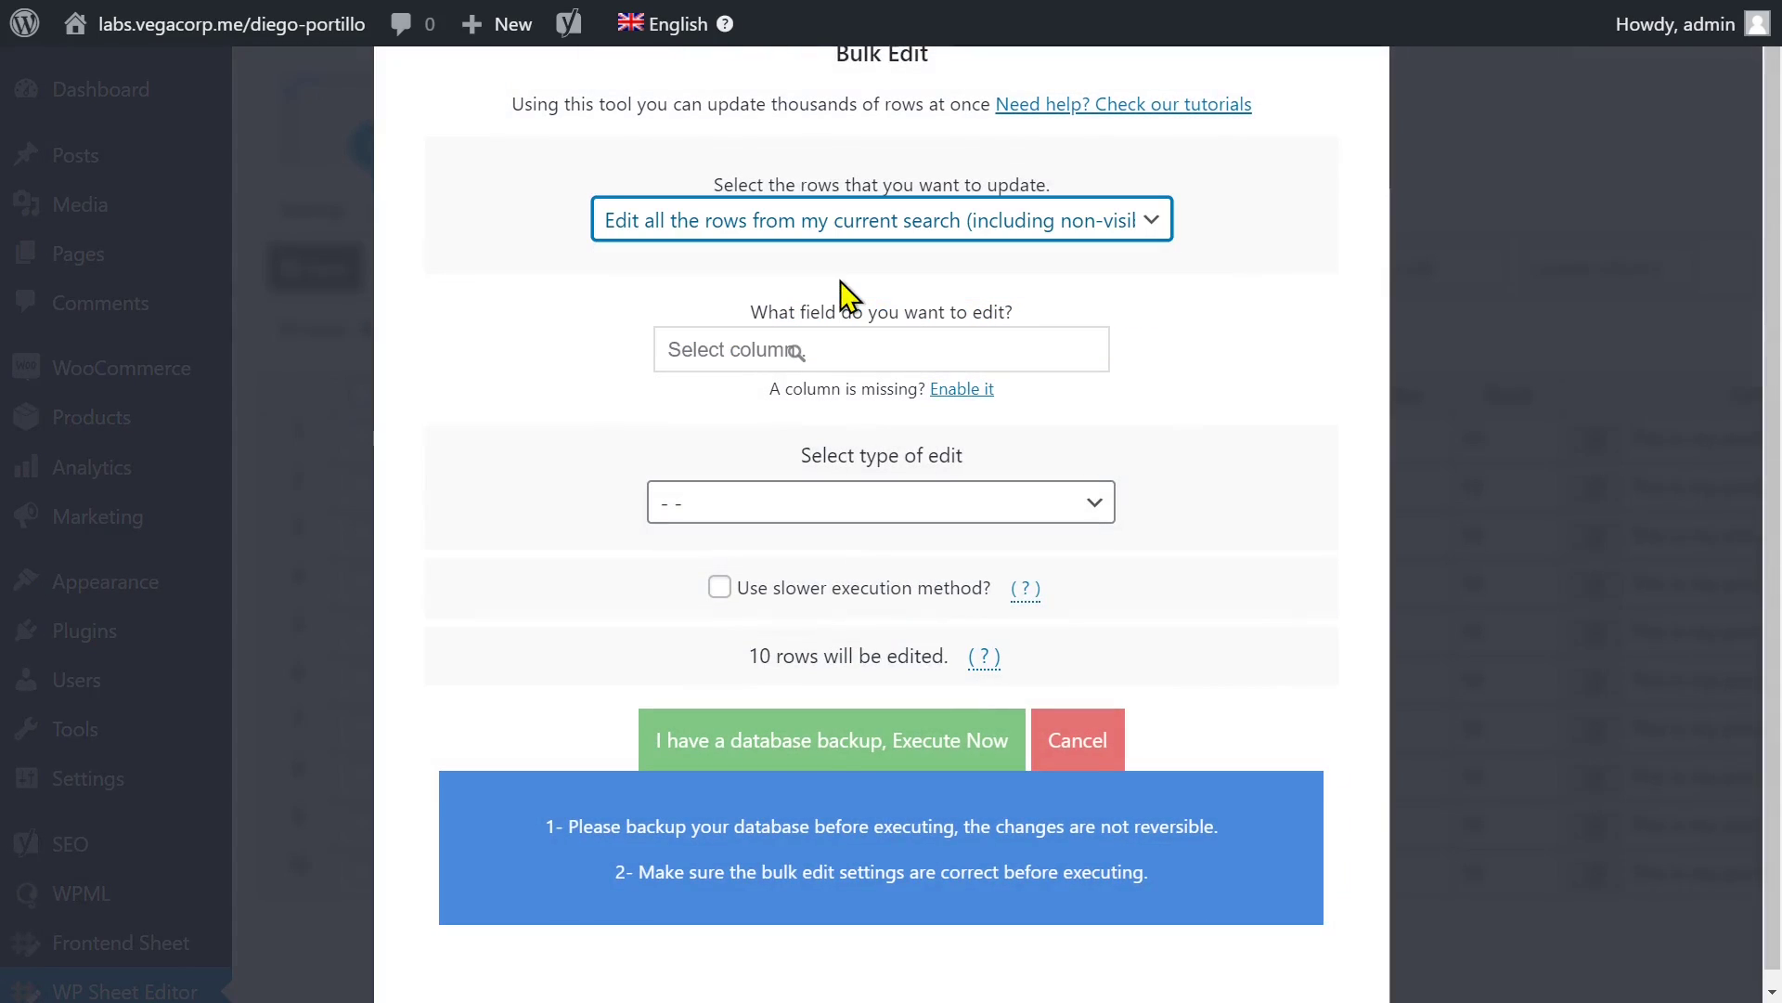
left_click(853, 350)
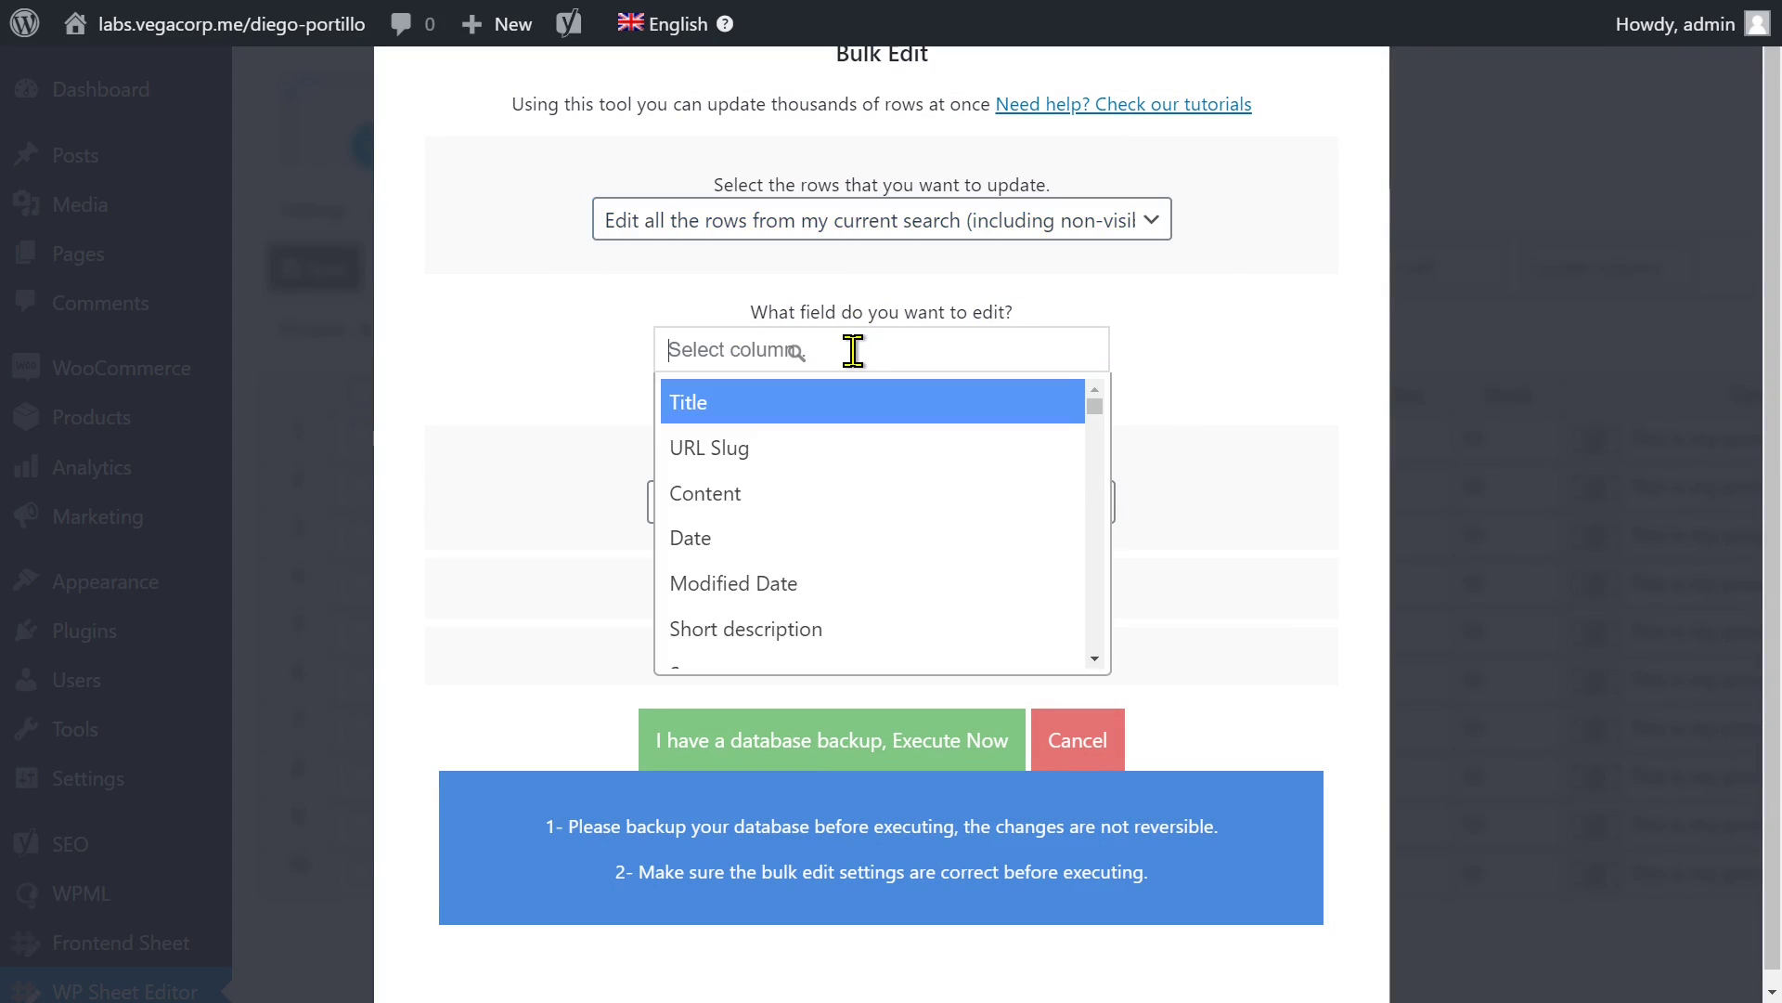
type("dupk")
key("BackSpace")
type("l")
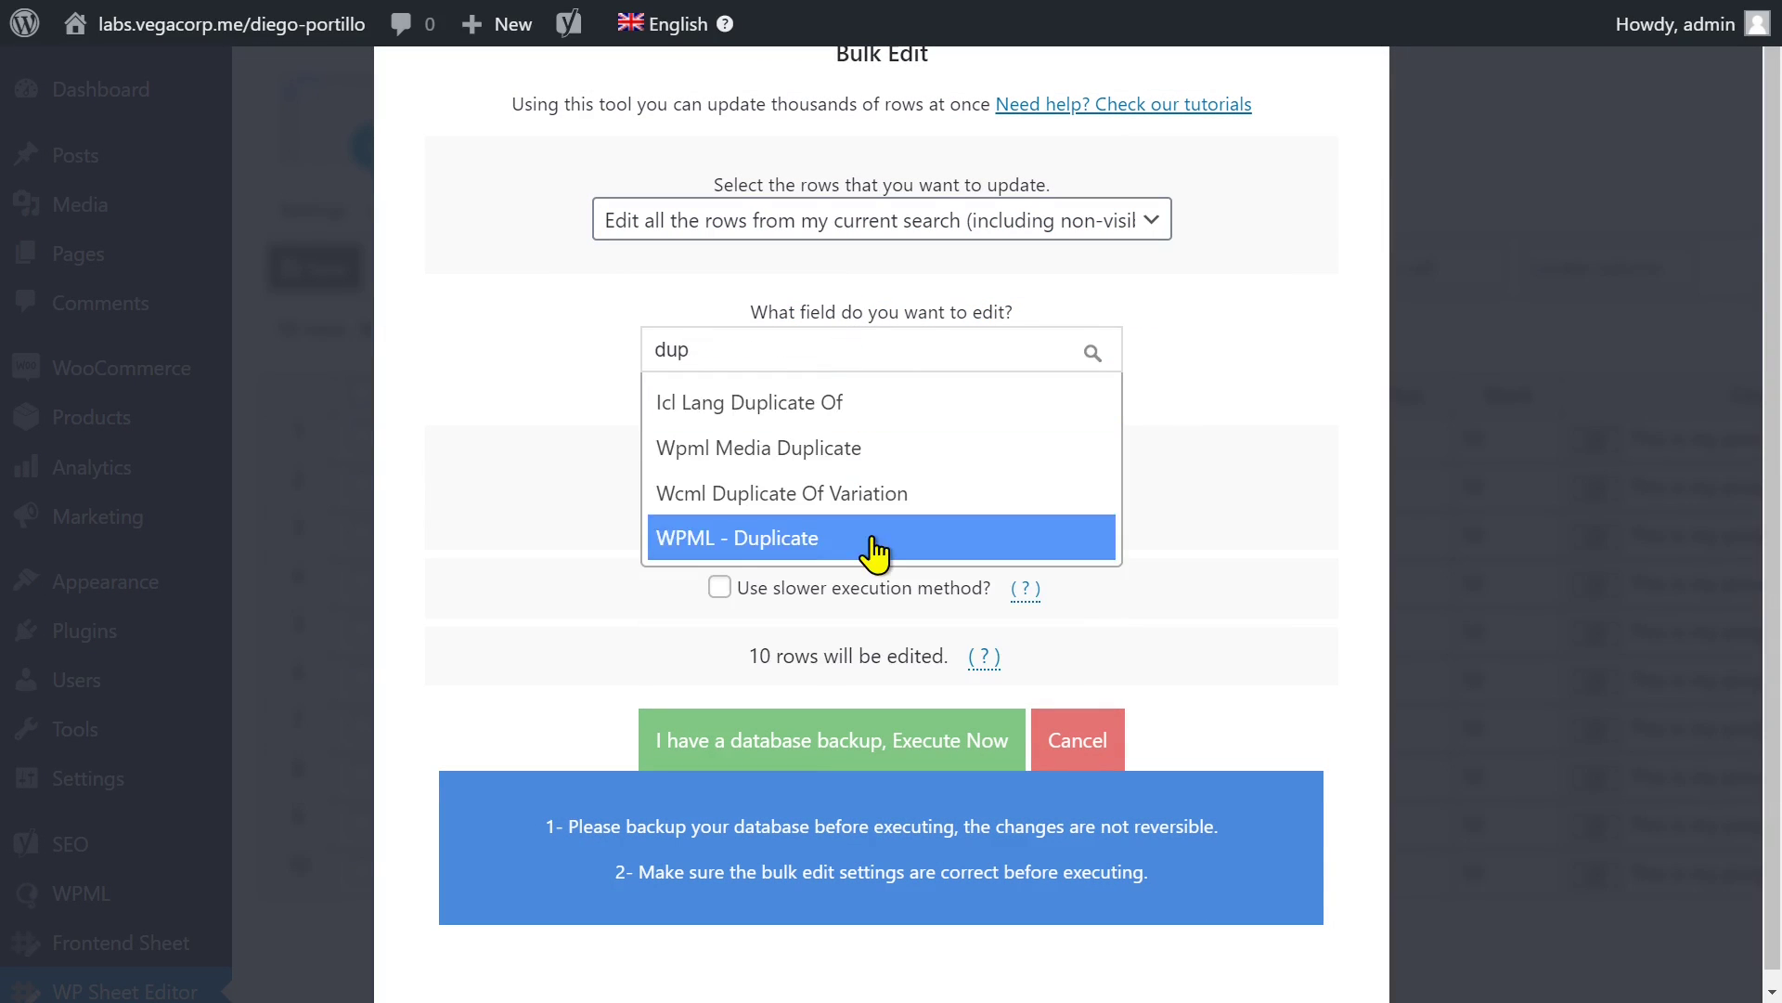
left_click(863, 550)
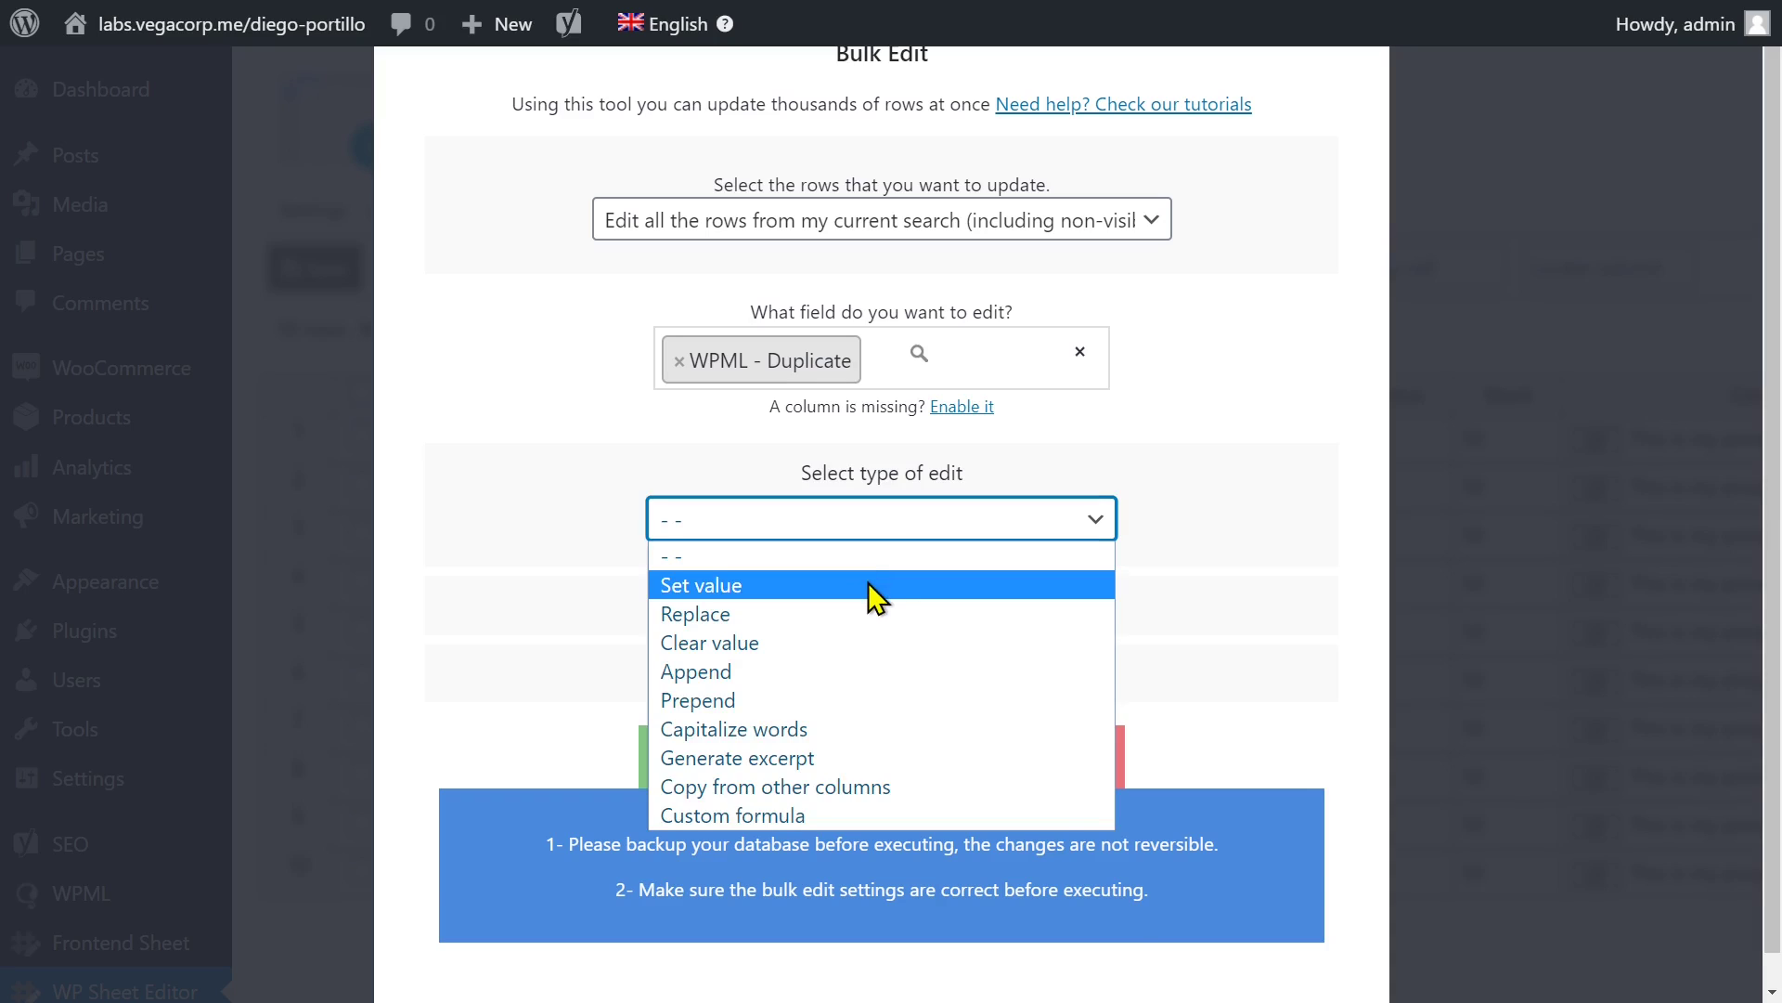
Set WPML - Duplicate to "es, it" and execute the duplication on all 10 products.
left_click(868, 584)
left_click(865, 609)
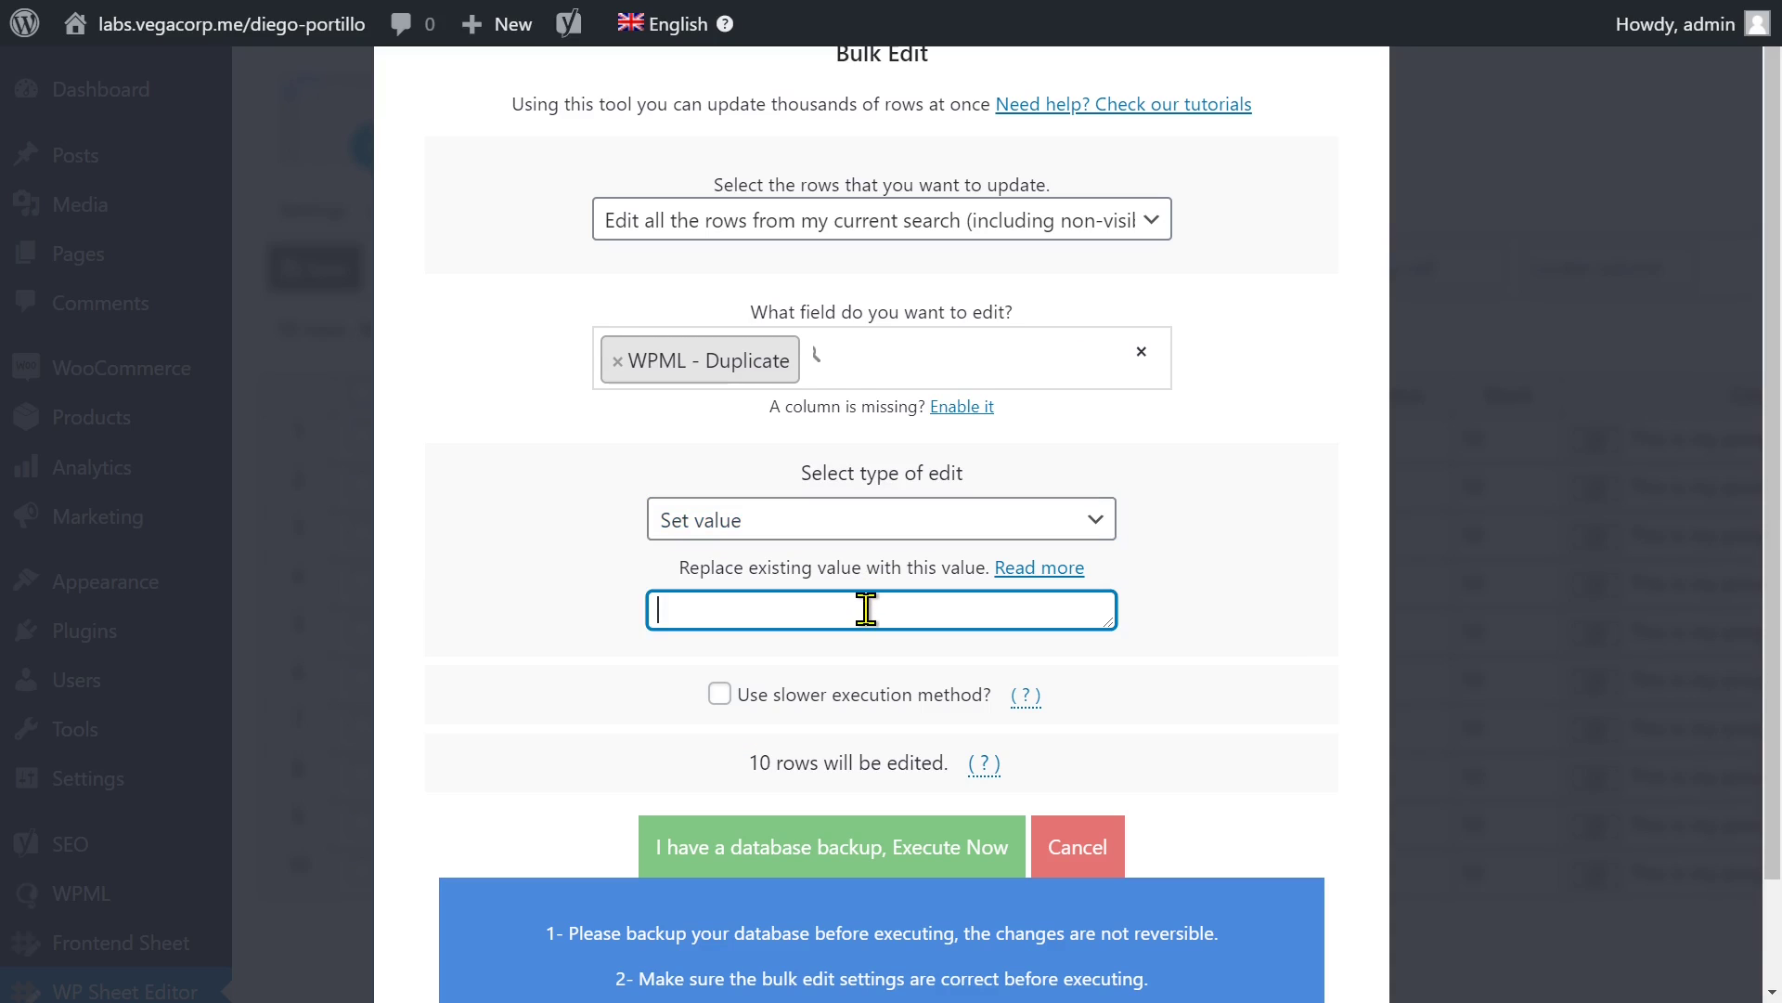
type("es,")
type(" it")
left_click(861, 849)
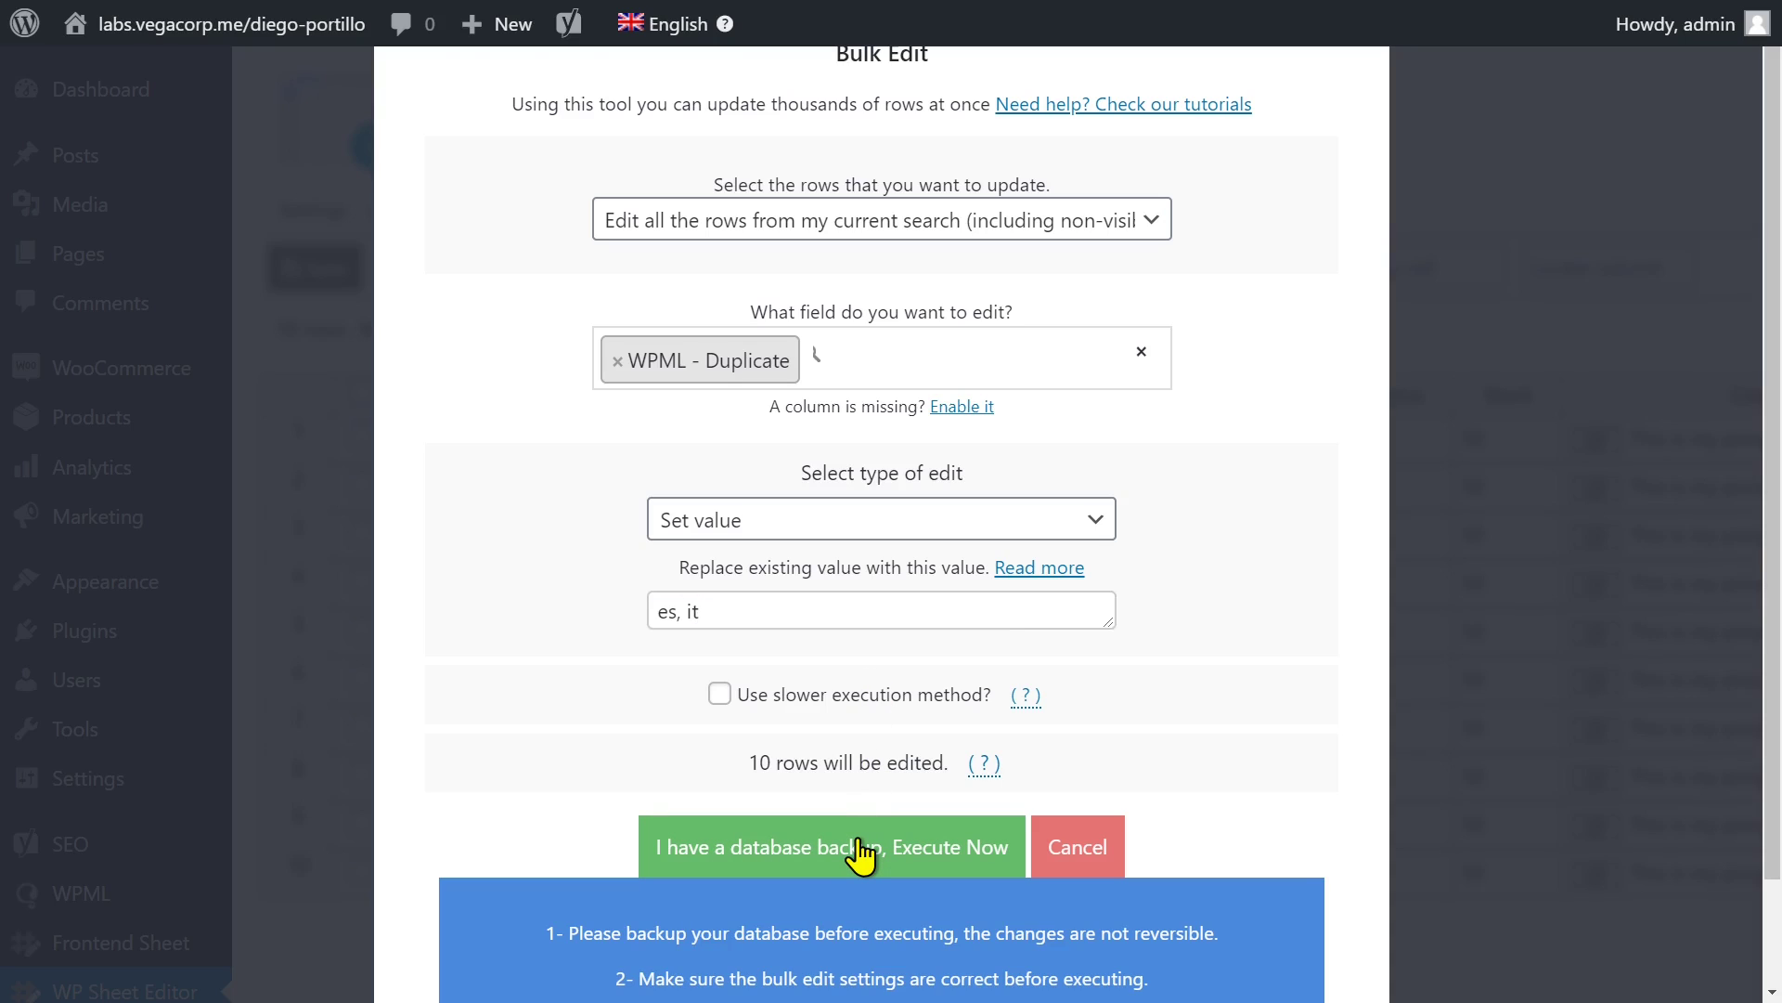
left_click(882, 704)
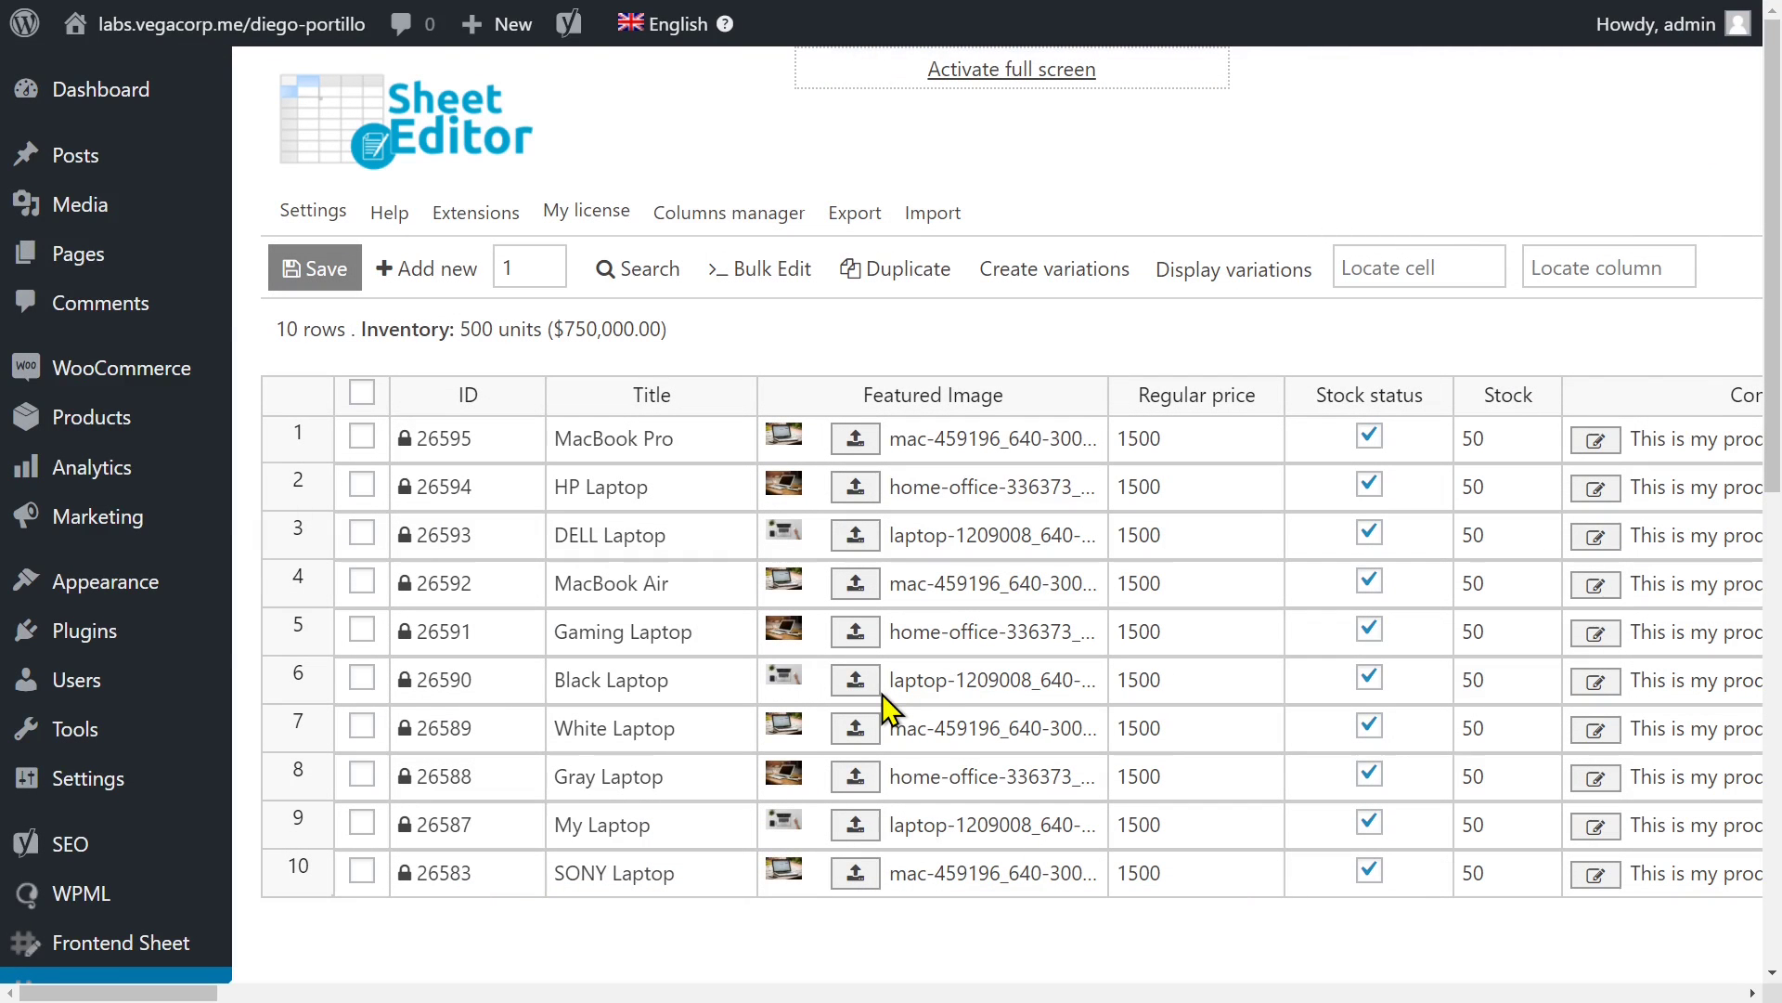
View the Spanish product copies, then the Italian copies, from the admin bar language switcher.
left_click(681, 123)
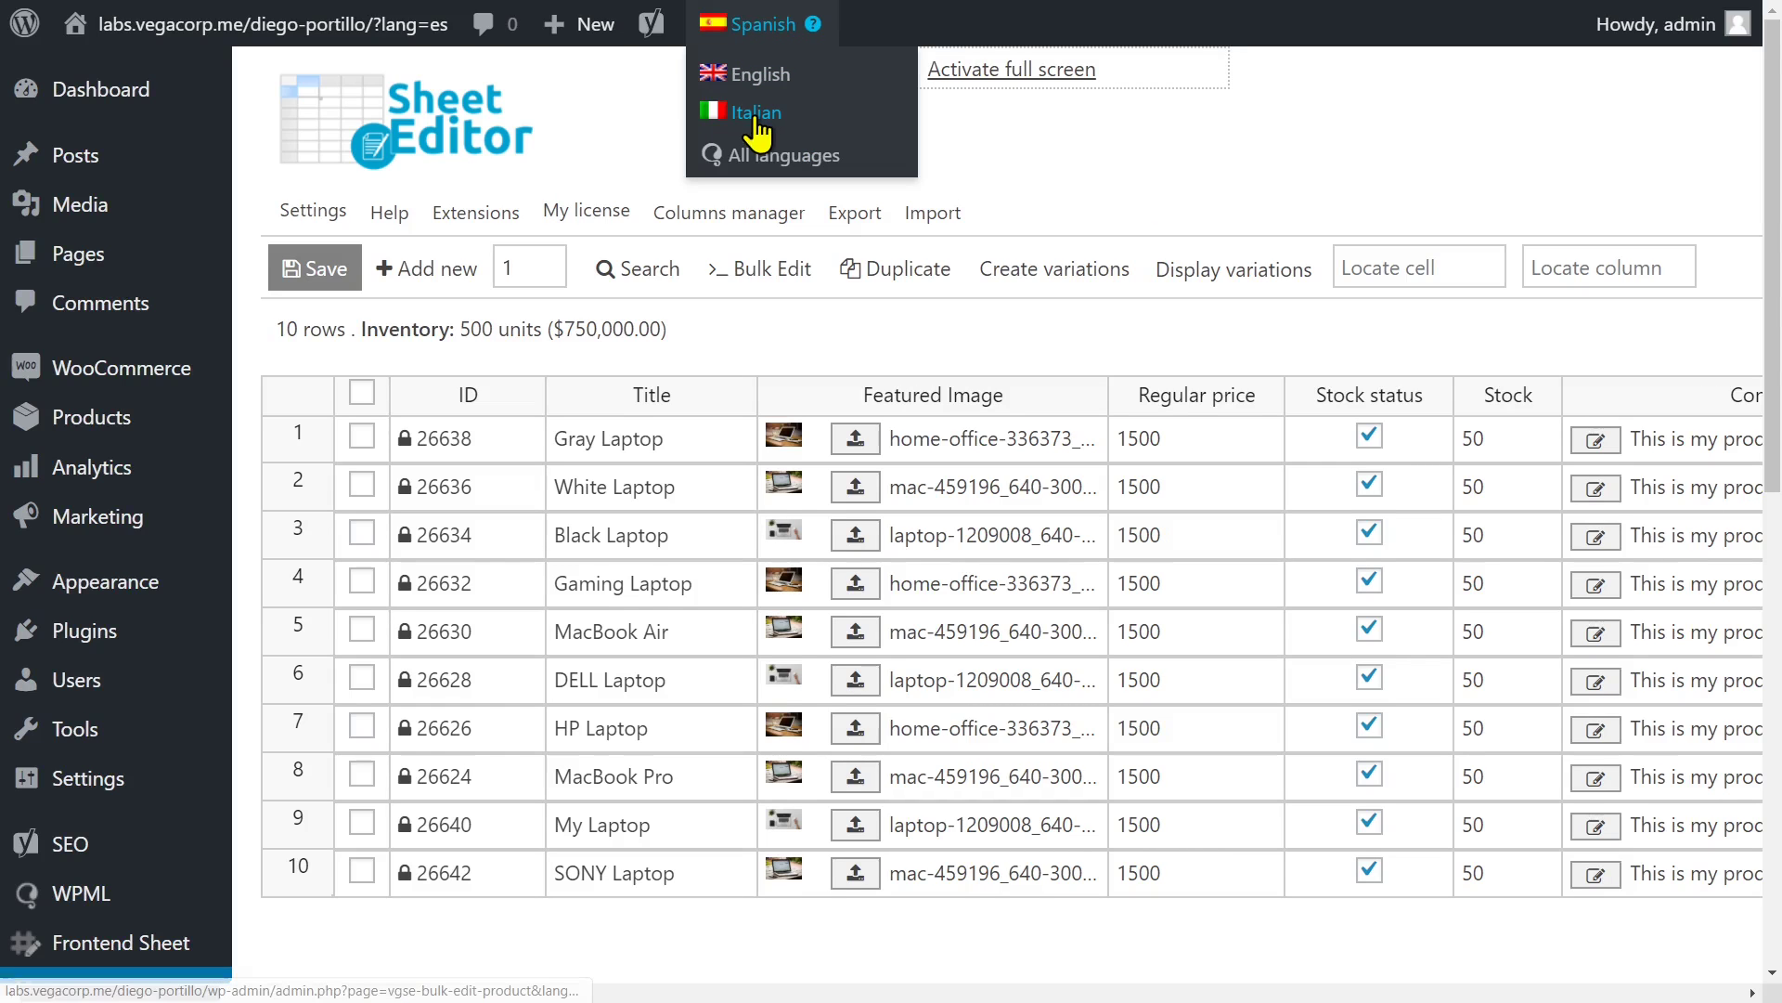
left_click(756, 122)
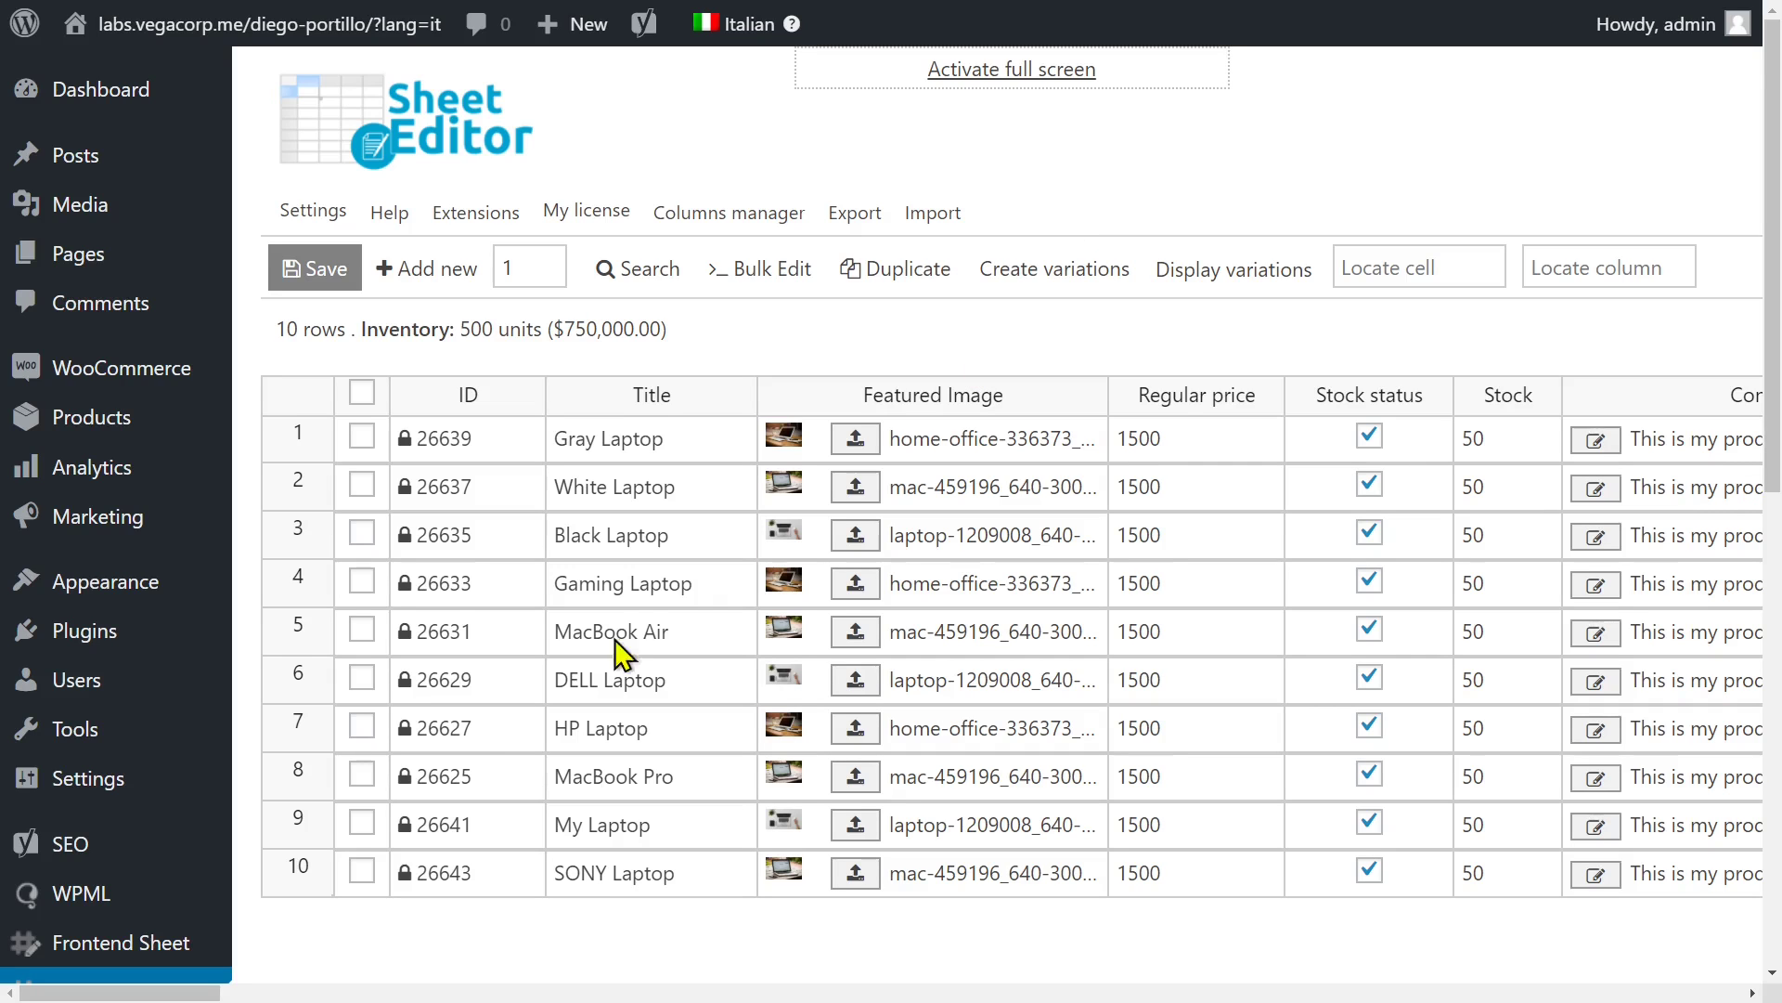
mouse_move(208, 994)
left_mouse_down()
mouse_move(424, 993)
mouse_move(405, 993)
left_mouse_up()
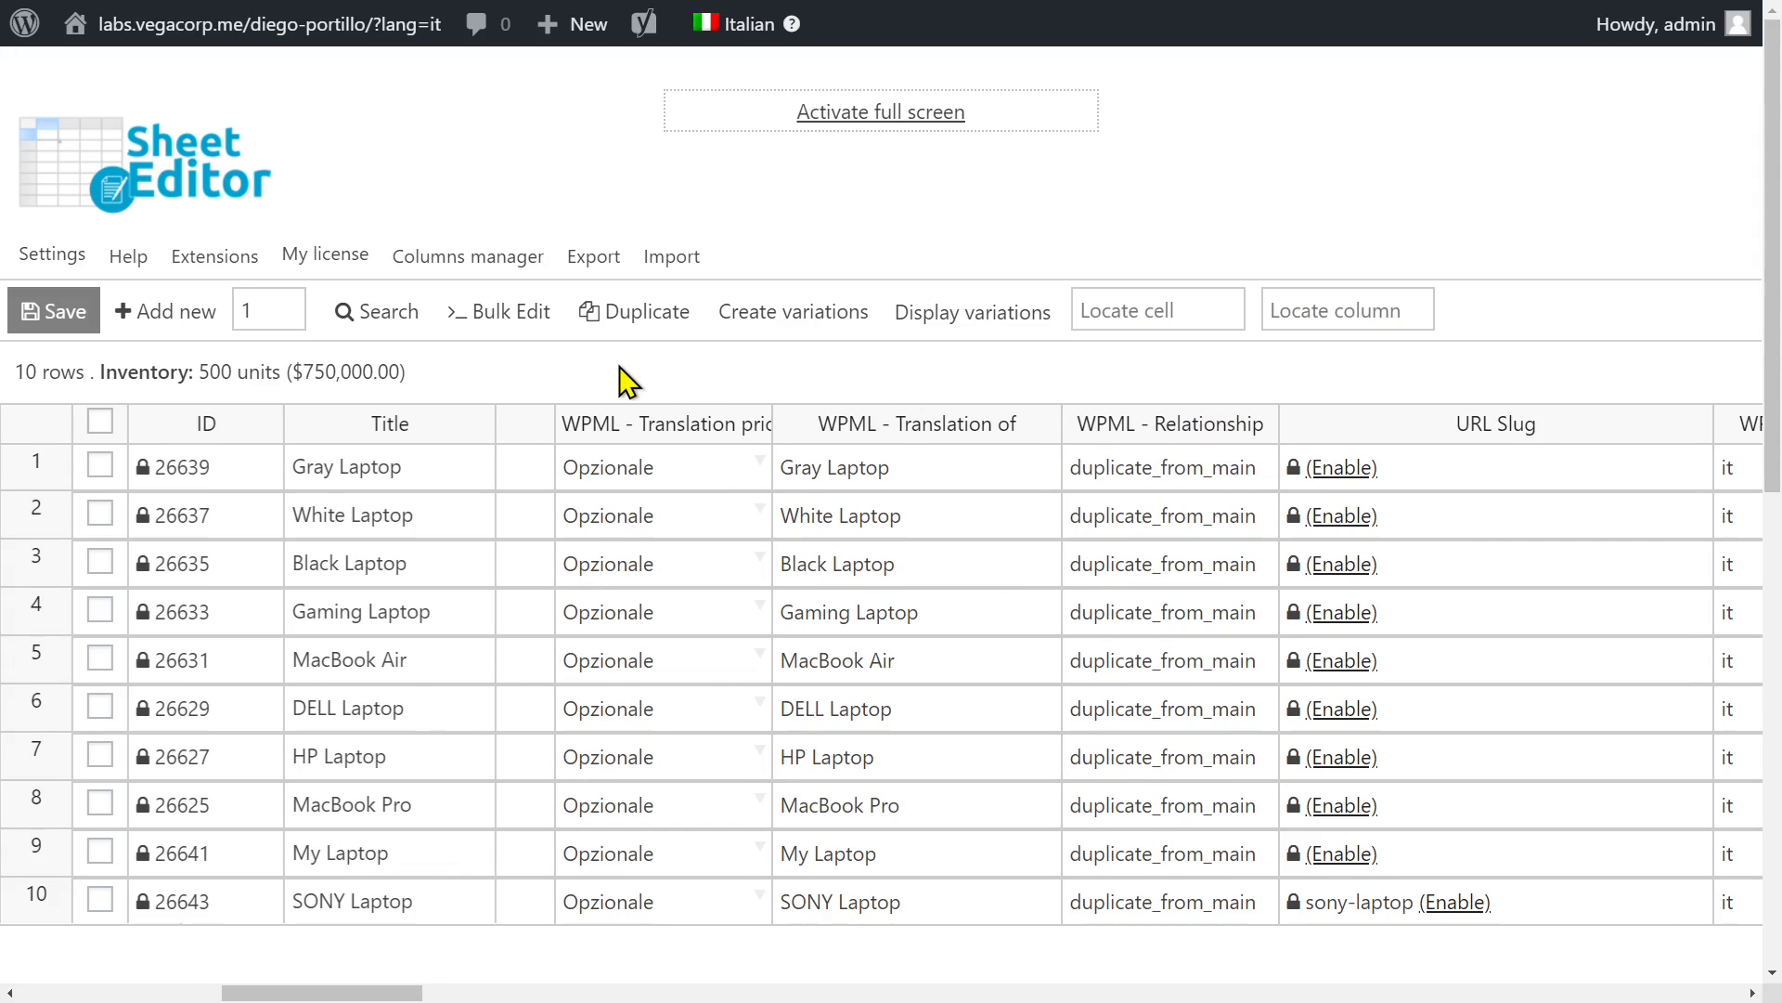
Start a bulk edit on all Italian rows targeting the WPML - Relationship field.
left_click(508, 330)
left_click(509, 330)
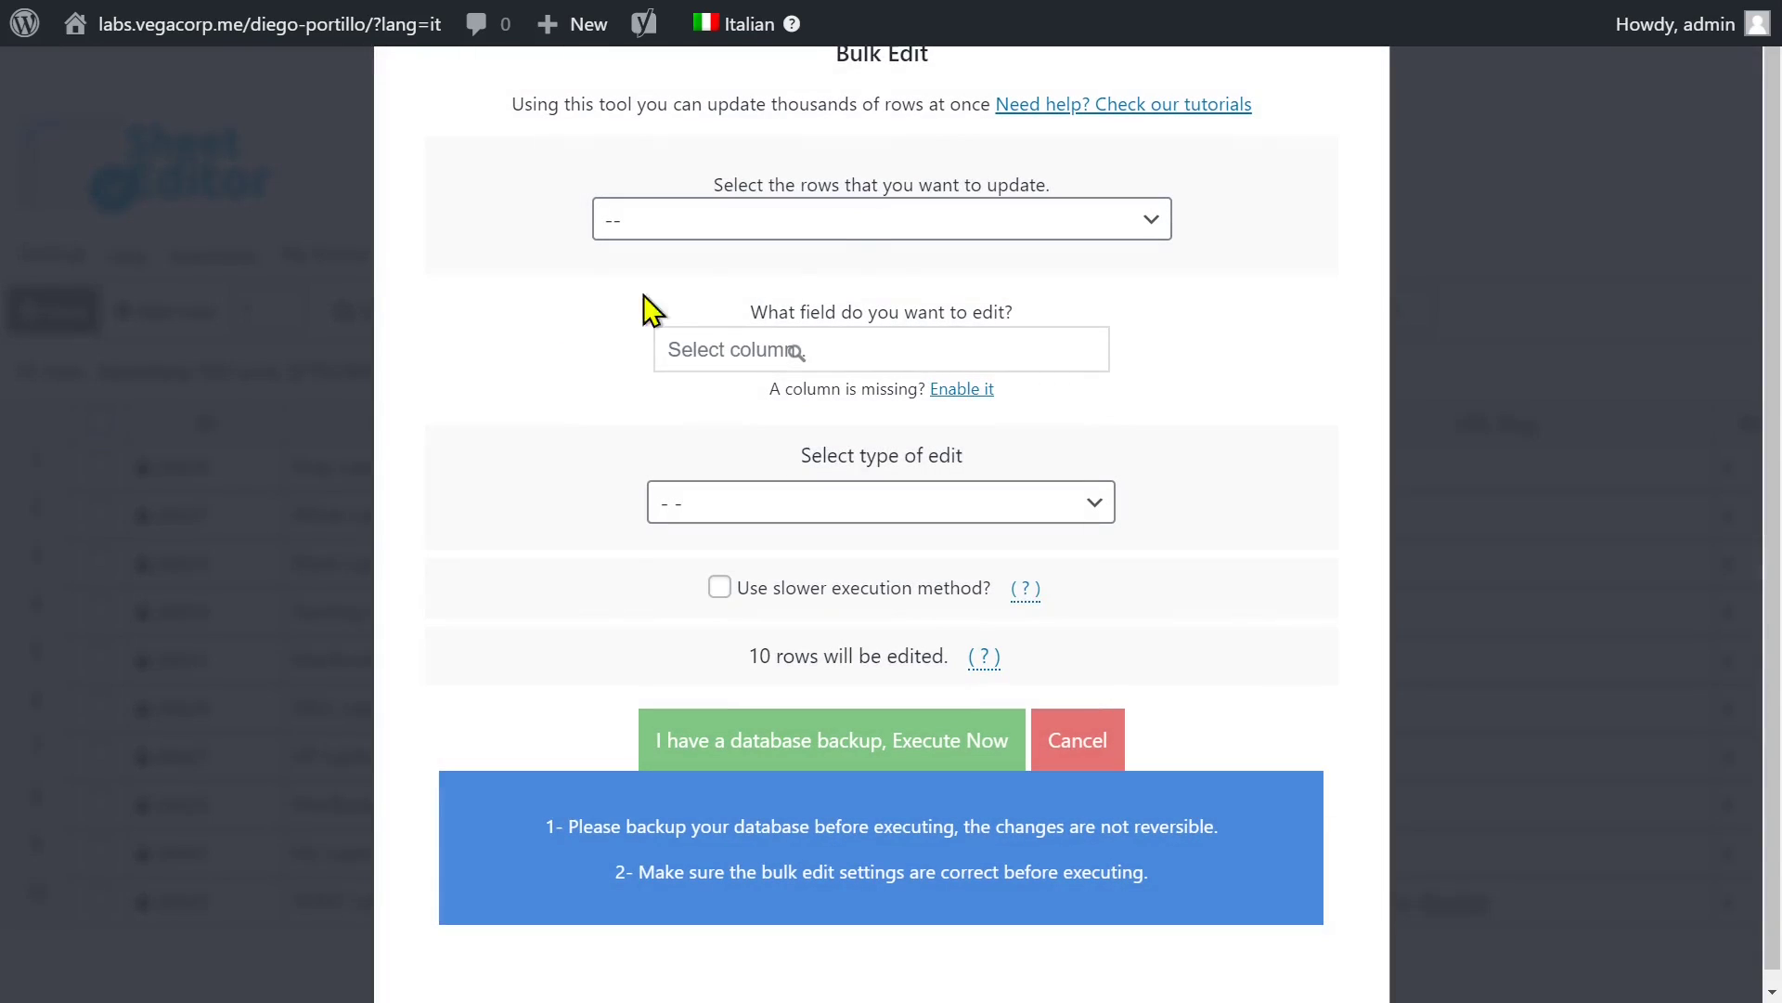
left_click(849, 223)
left_click(861, 284)
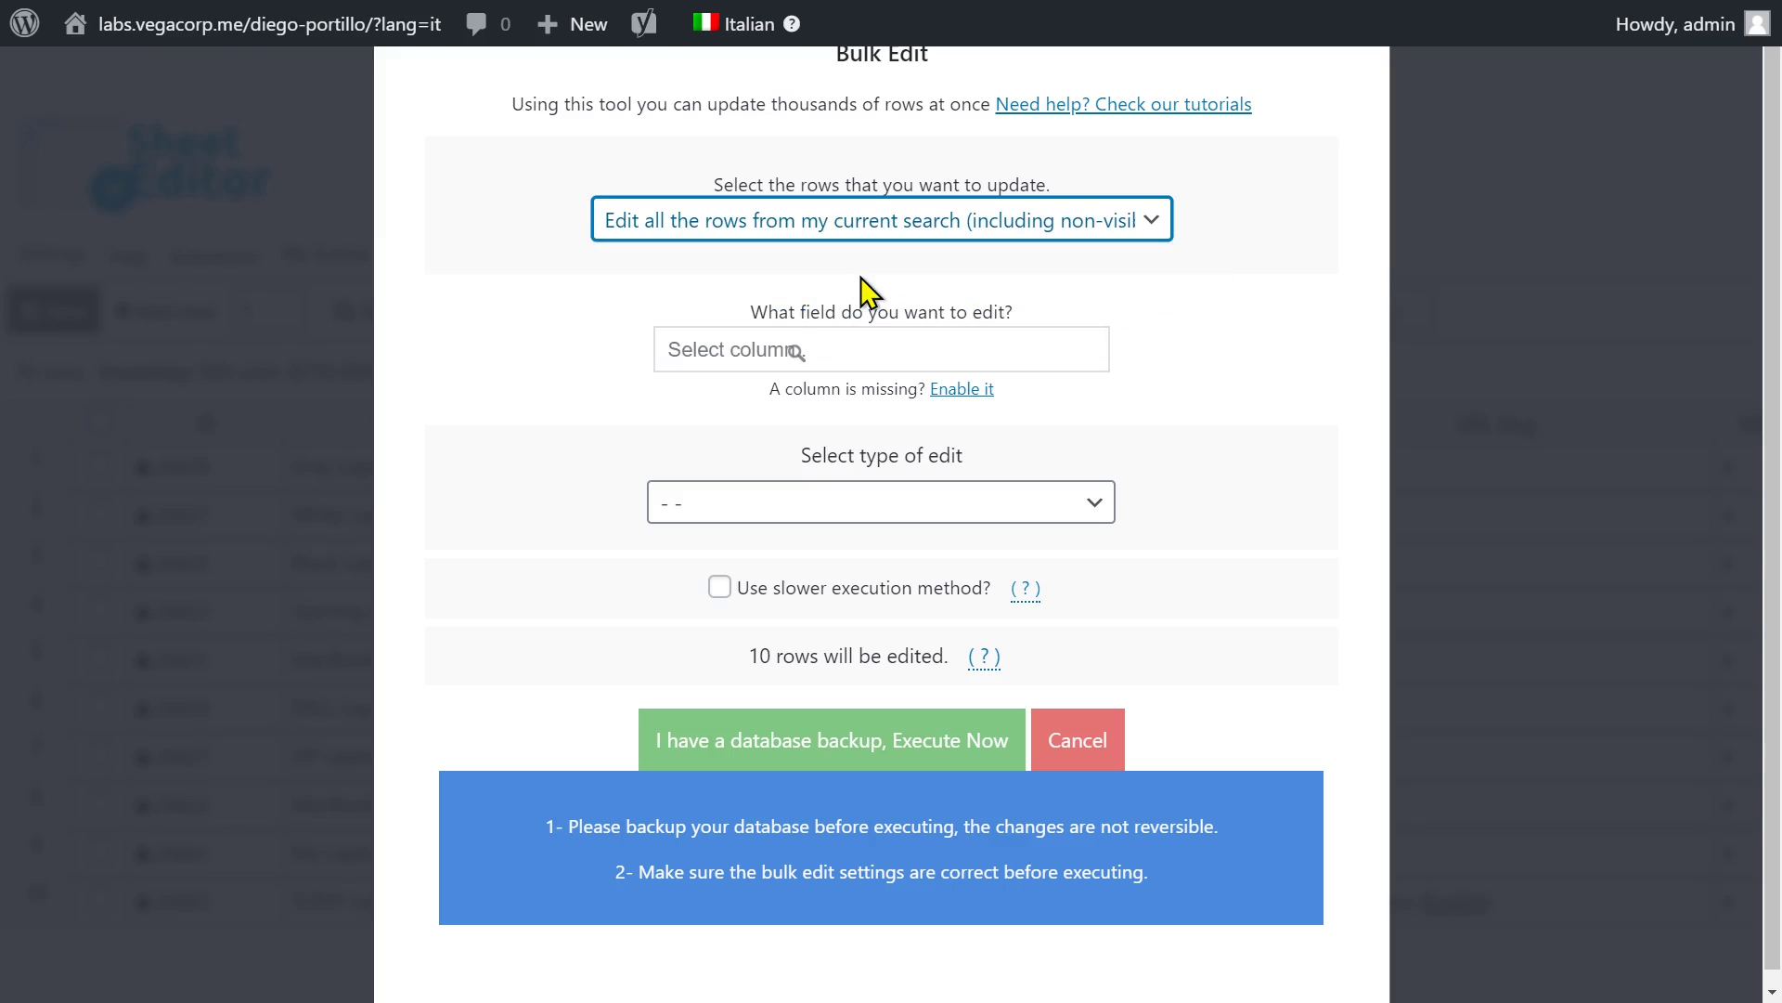
left_click(894, 352)
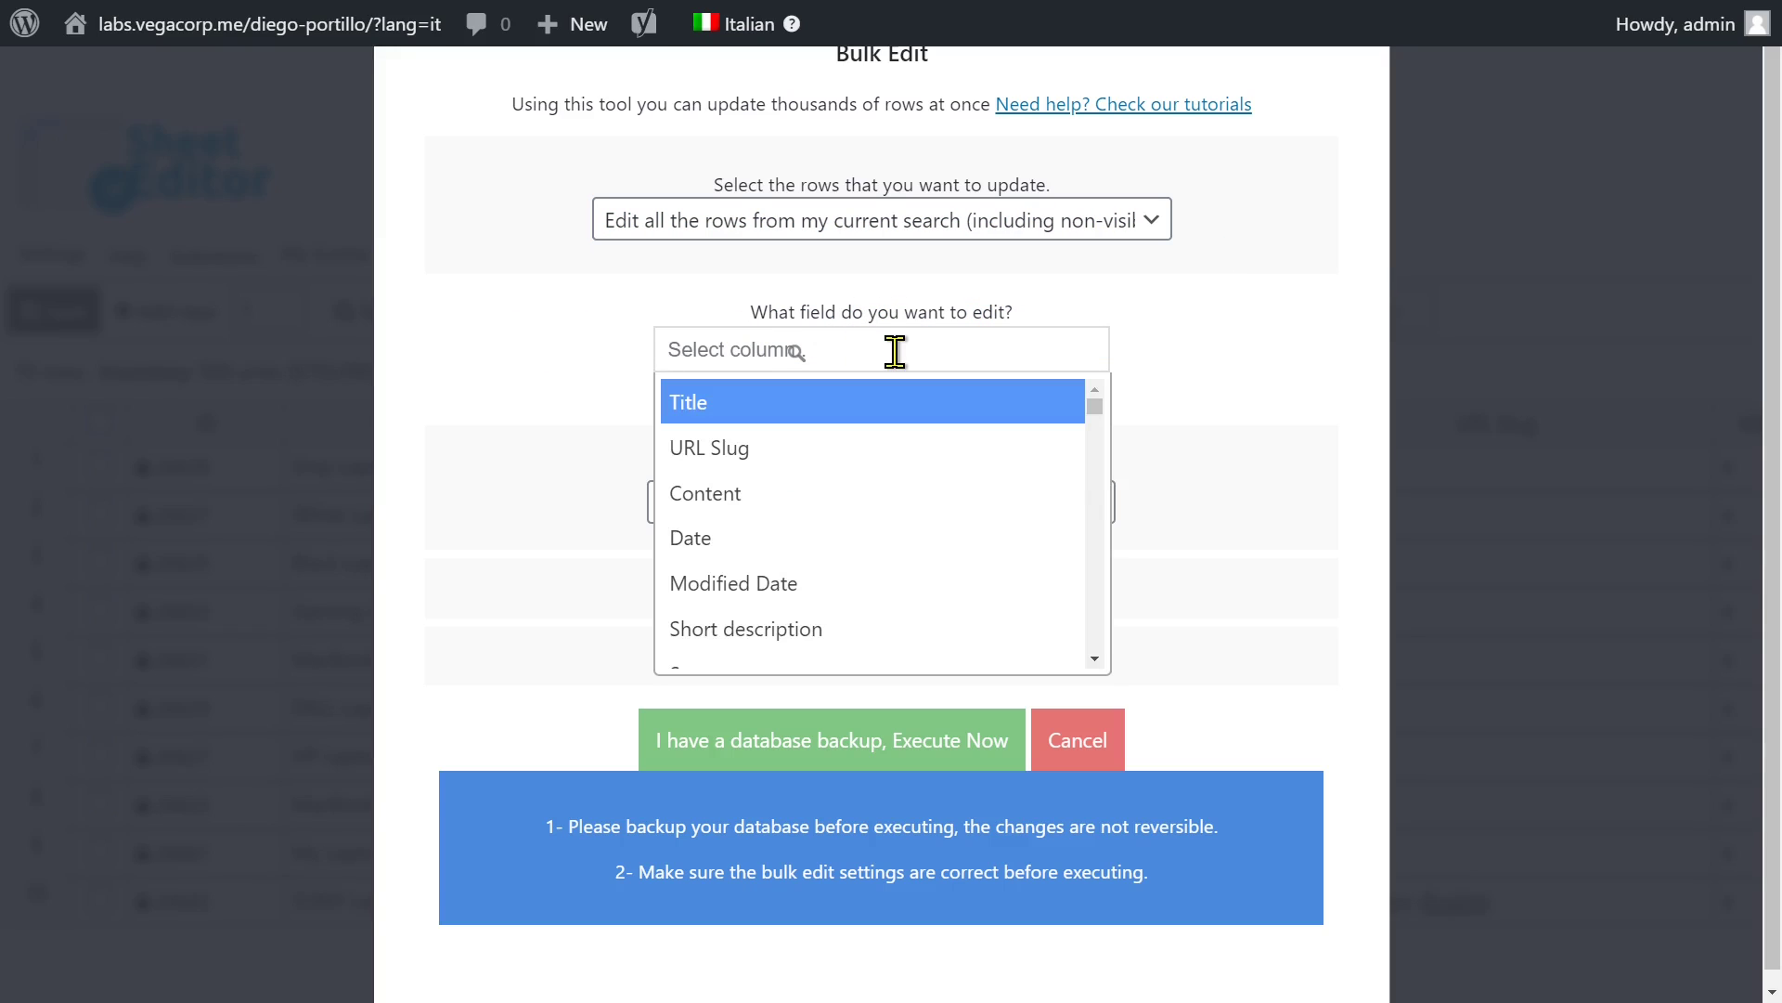
type("rela")
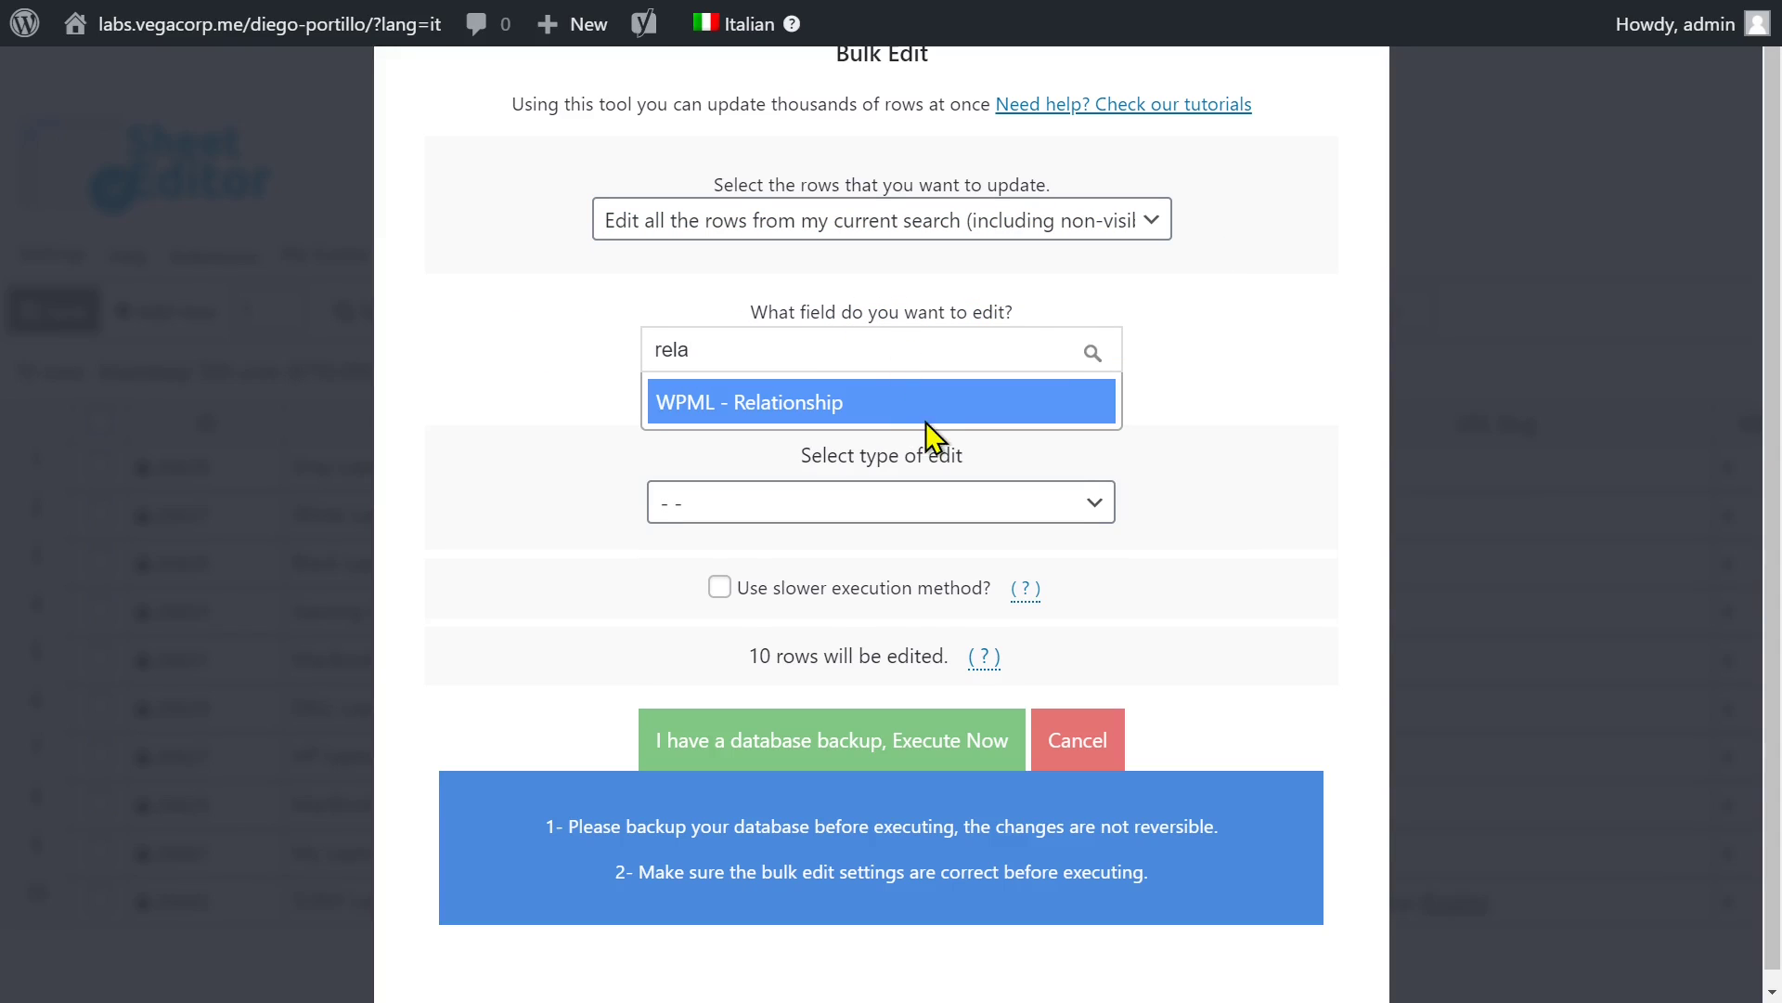
left_click(927, 417)
Set WPML - Relationship to translate_separately and execute it on all 10 Italian products.
left_click(902, 522)
left_click(898, 584)
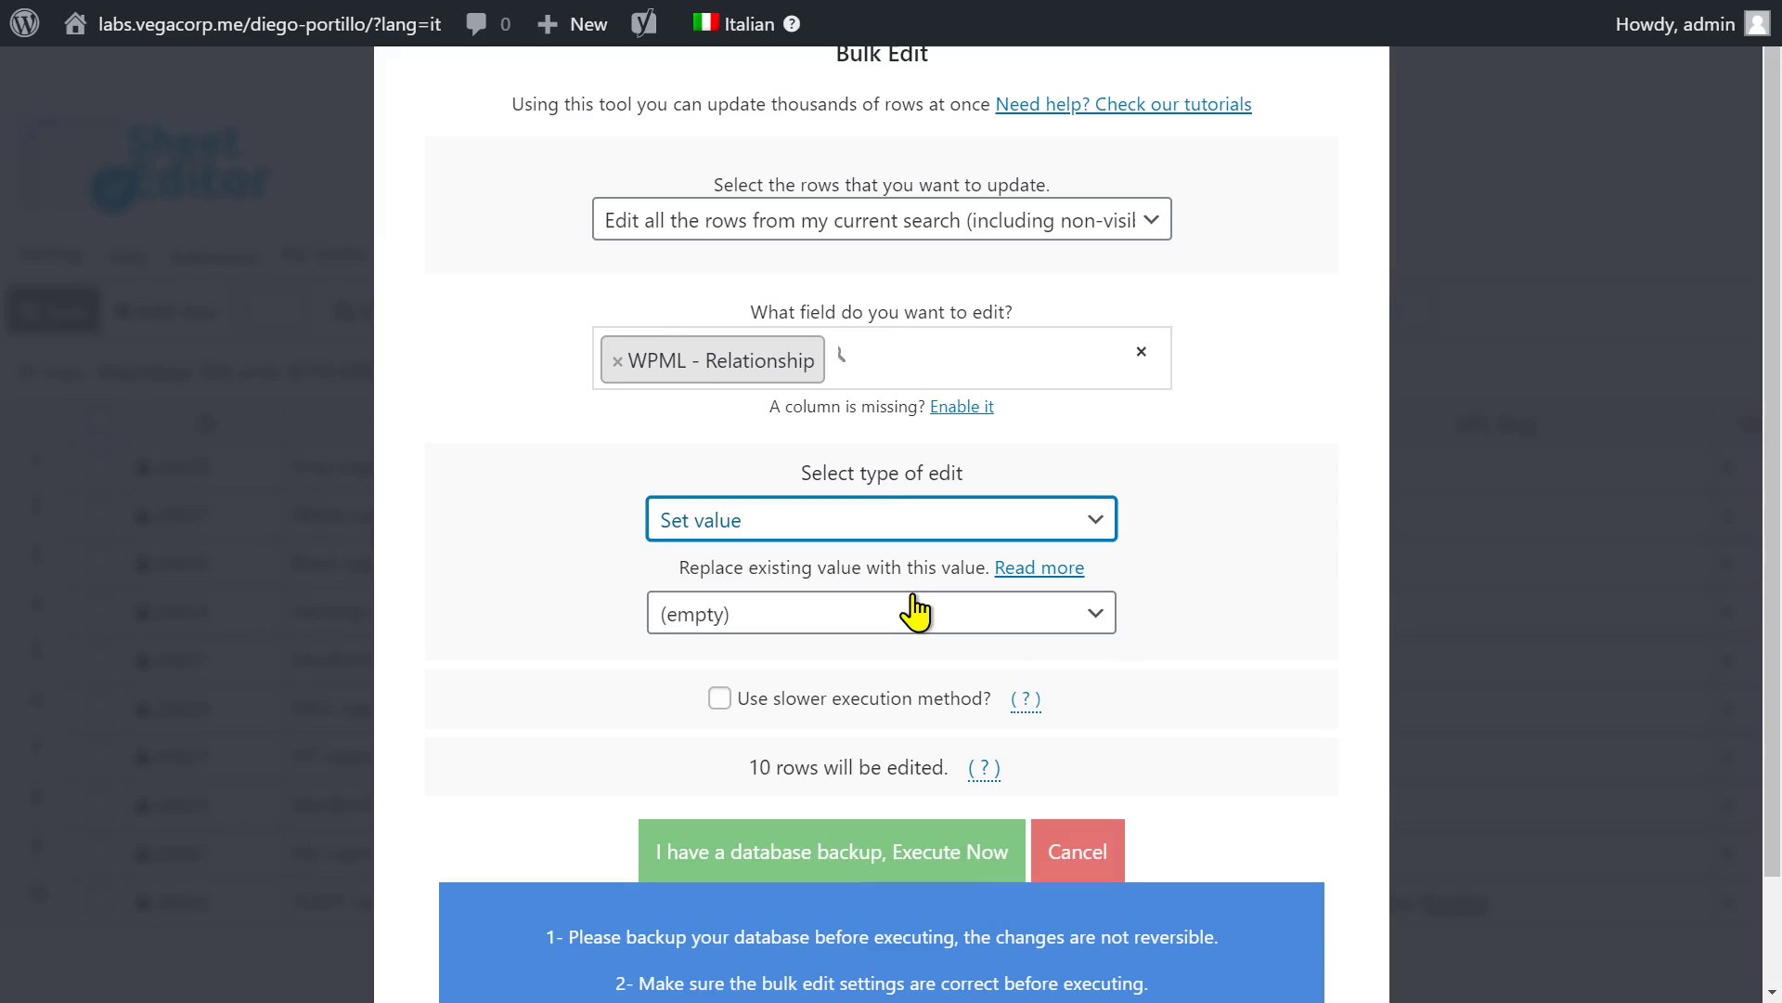
left_click(907, 615)
left_click(839, 705)
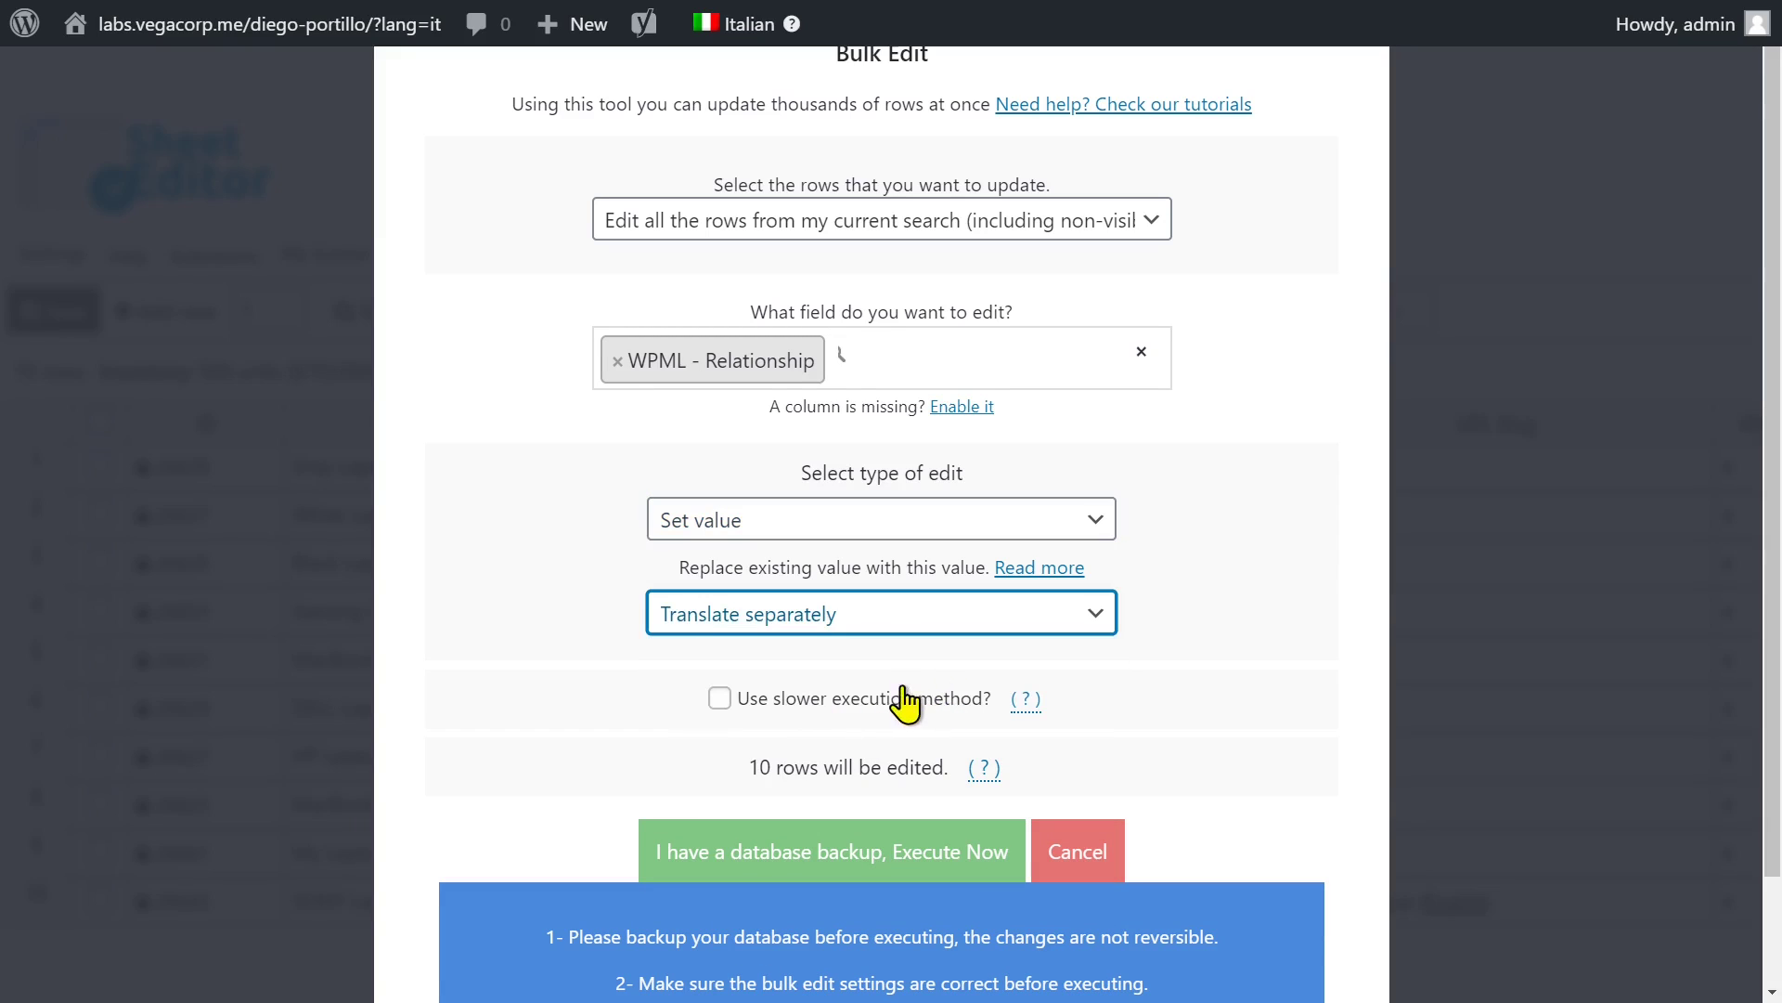
left_click(880, 864)
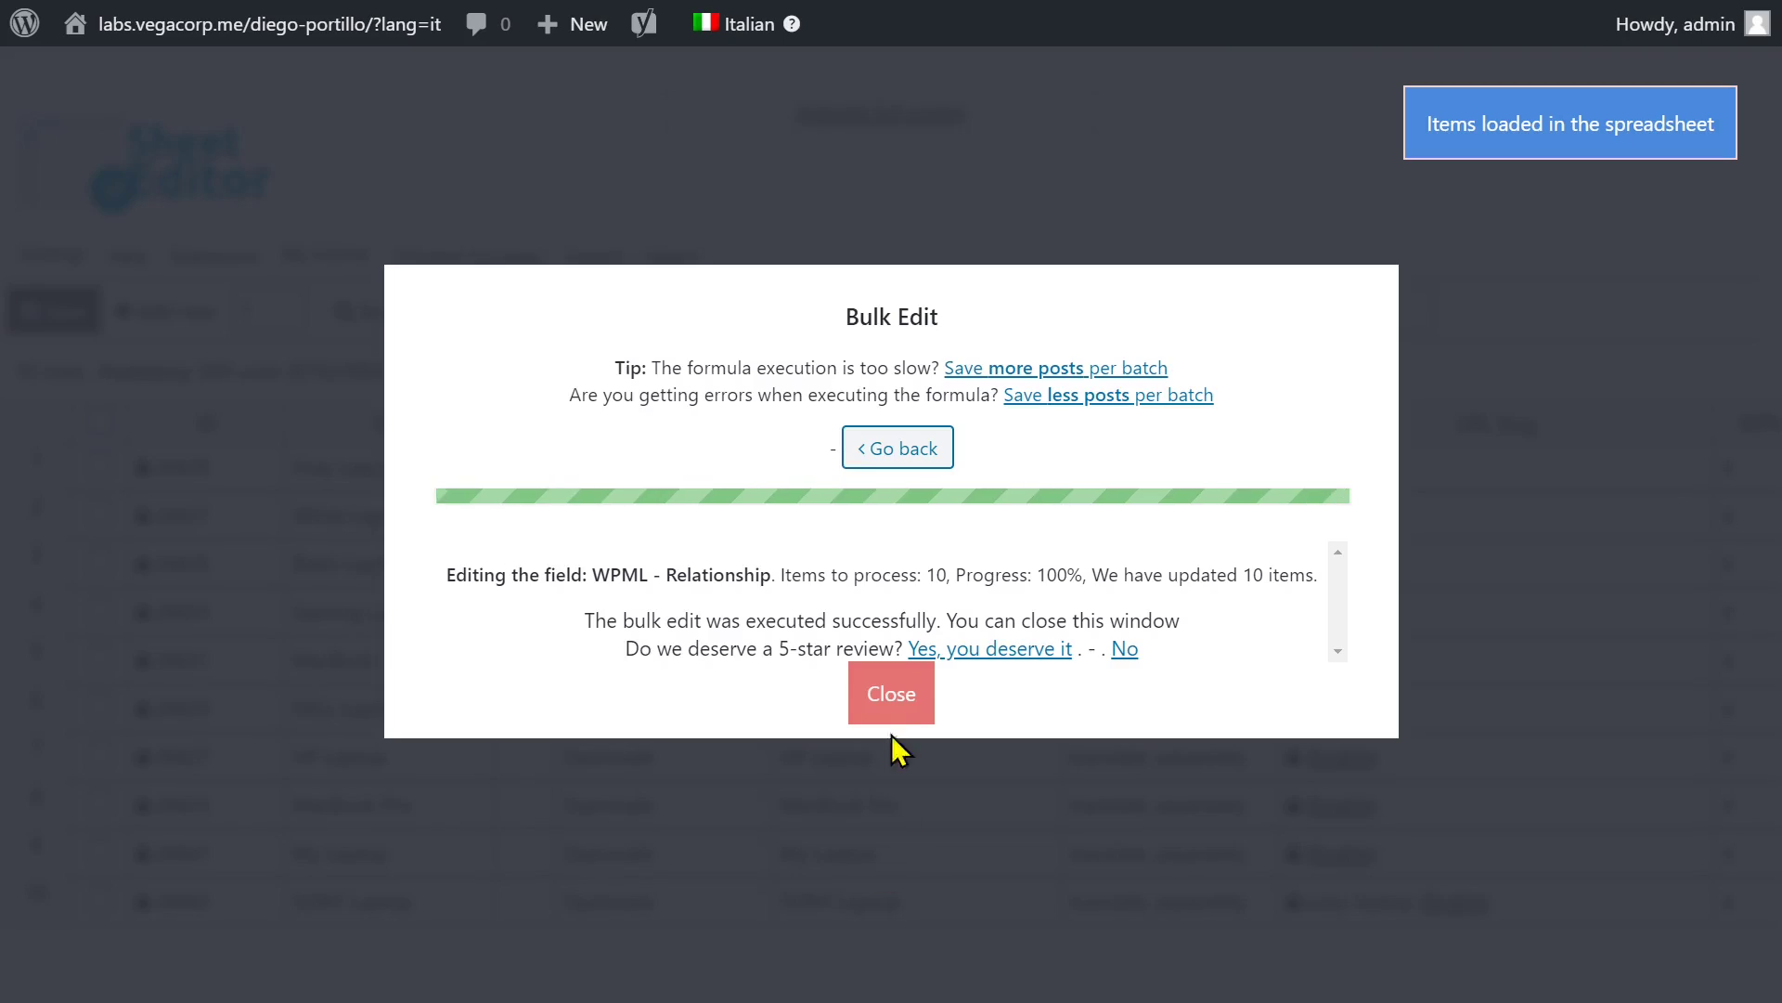
left_click(895, 703)
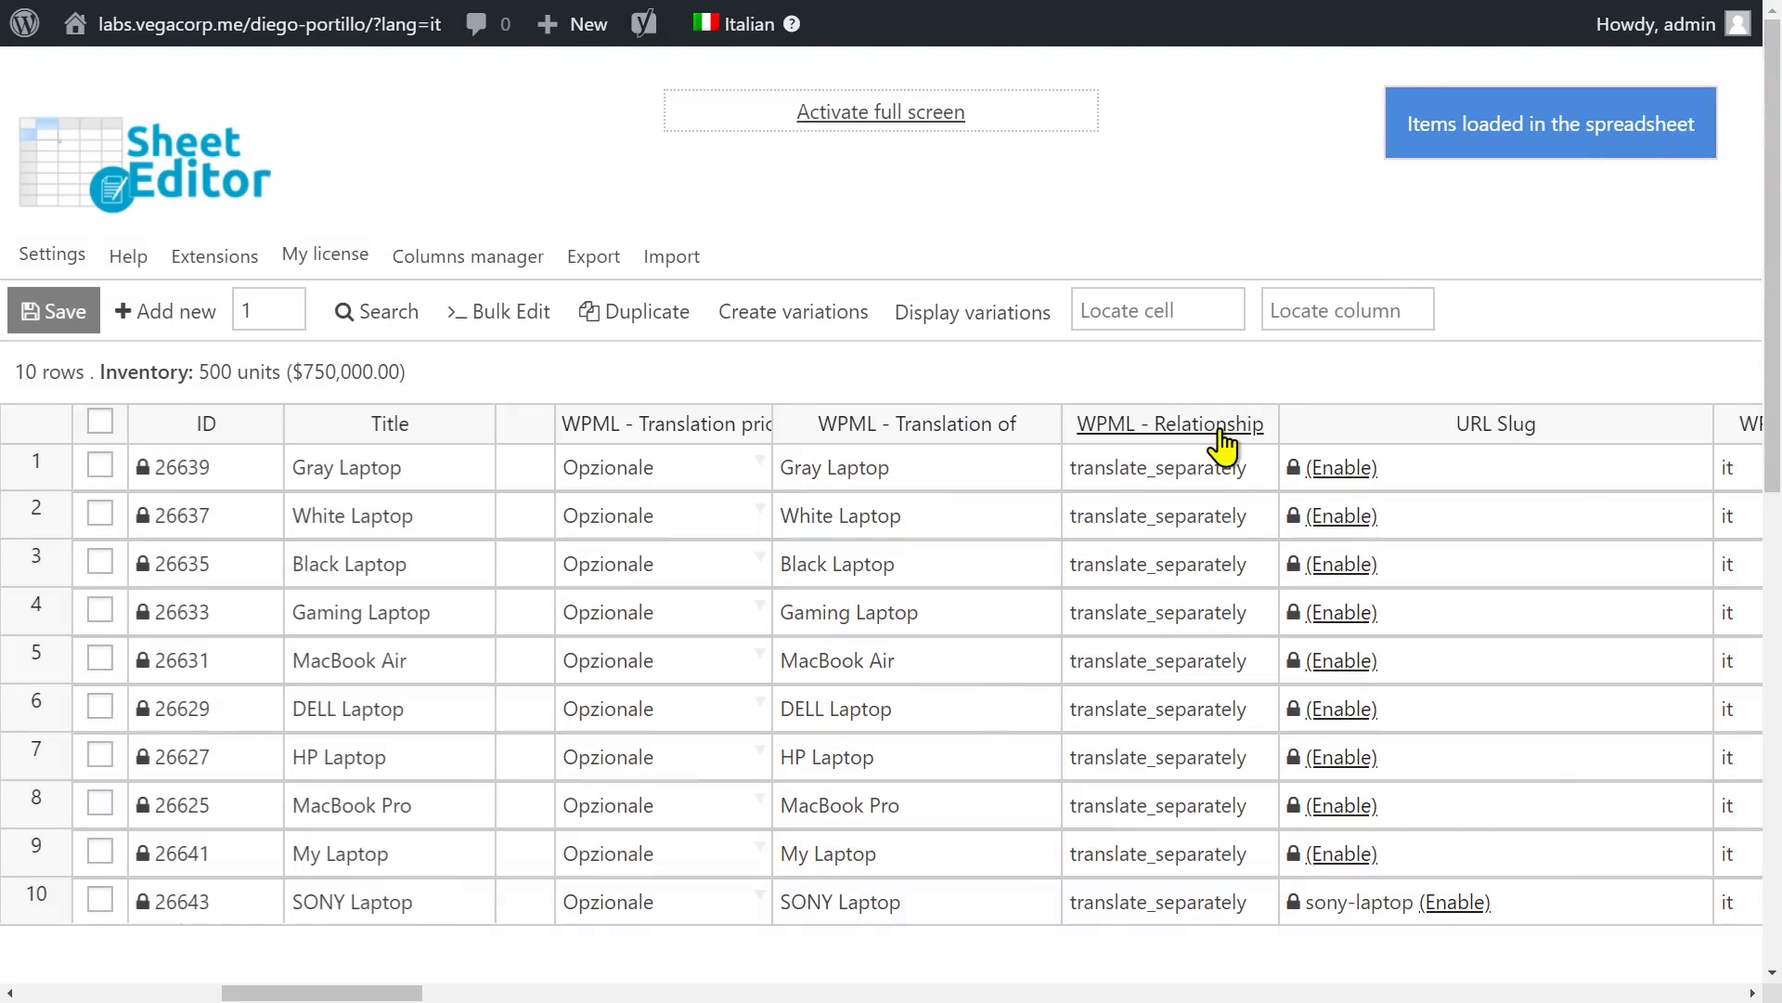
Paste the Italian titles over the ten product title cells.
left_click_drag(1234, 476, 1205, 934)
left_click(1159, 256)
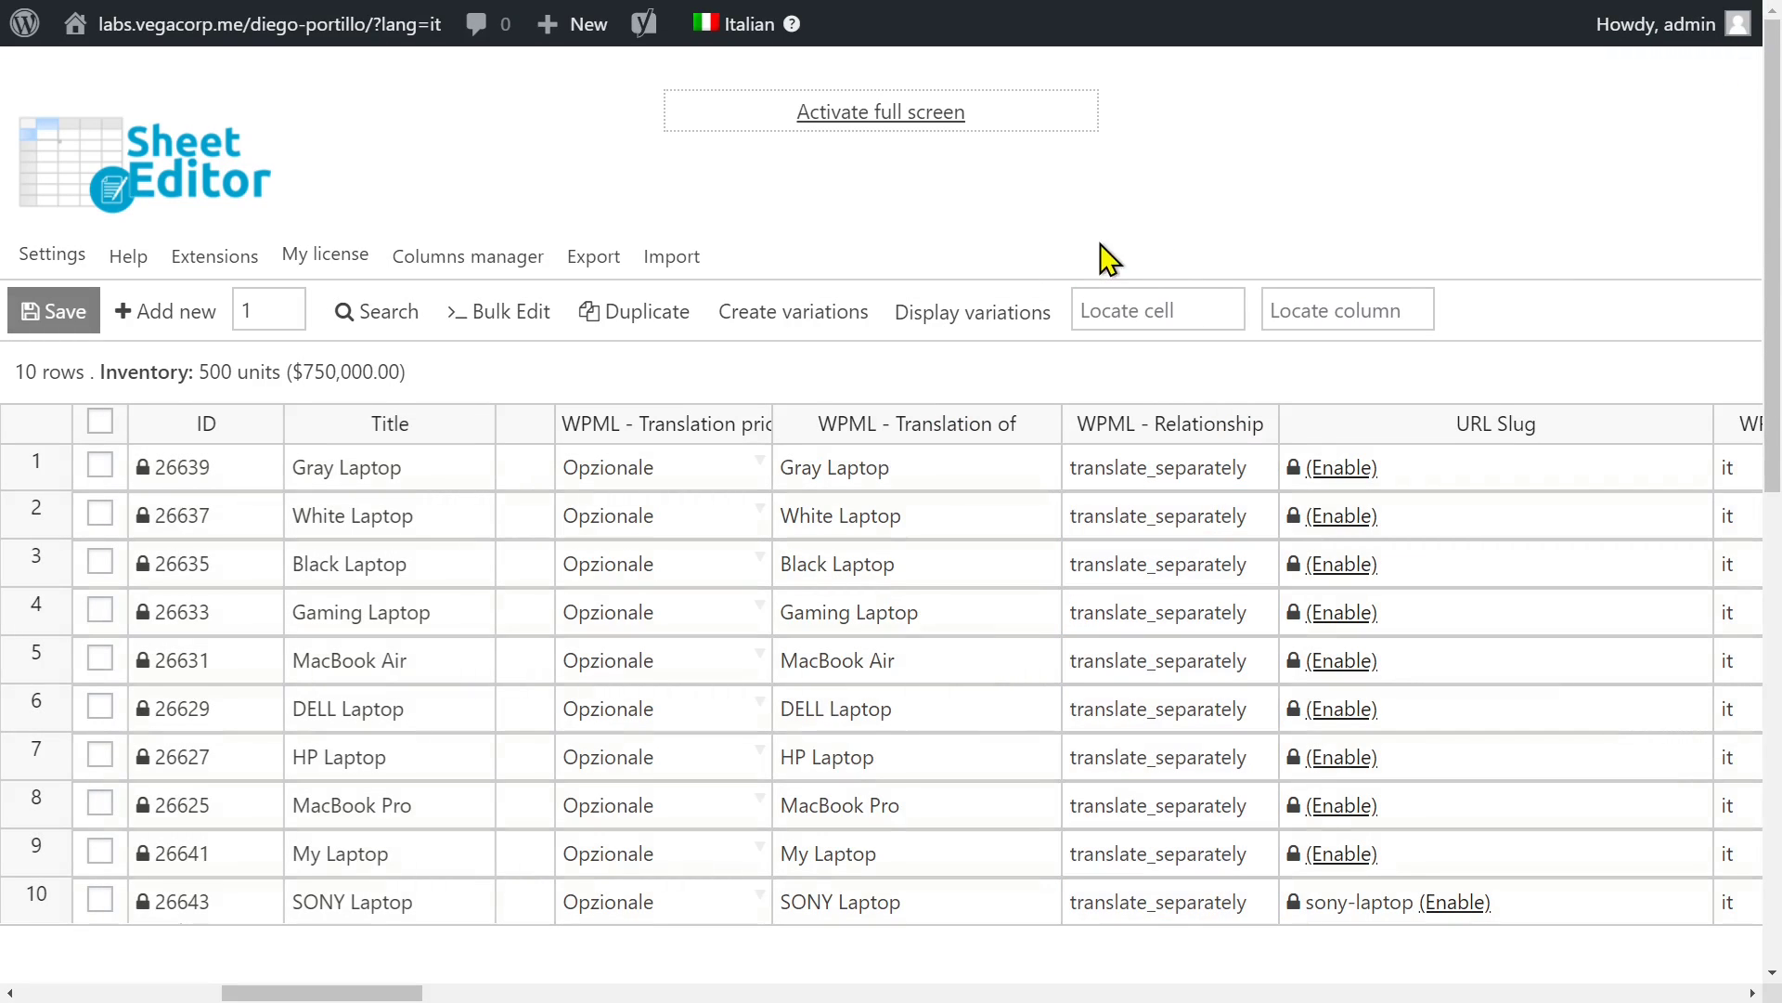
left_click_drag(392, 992, 280, 997)
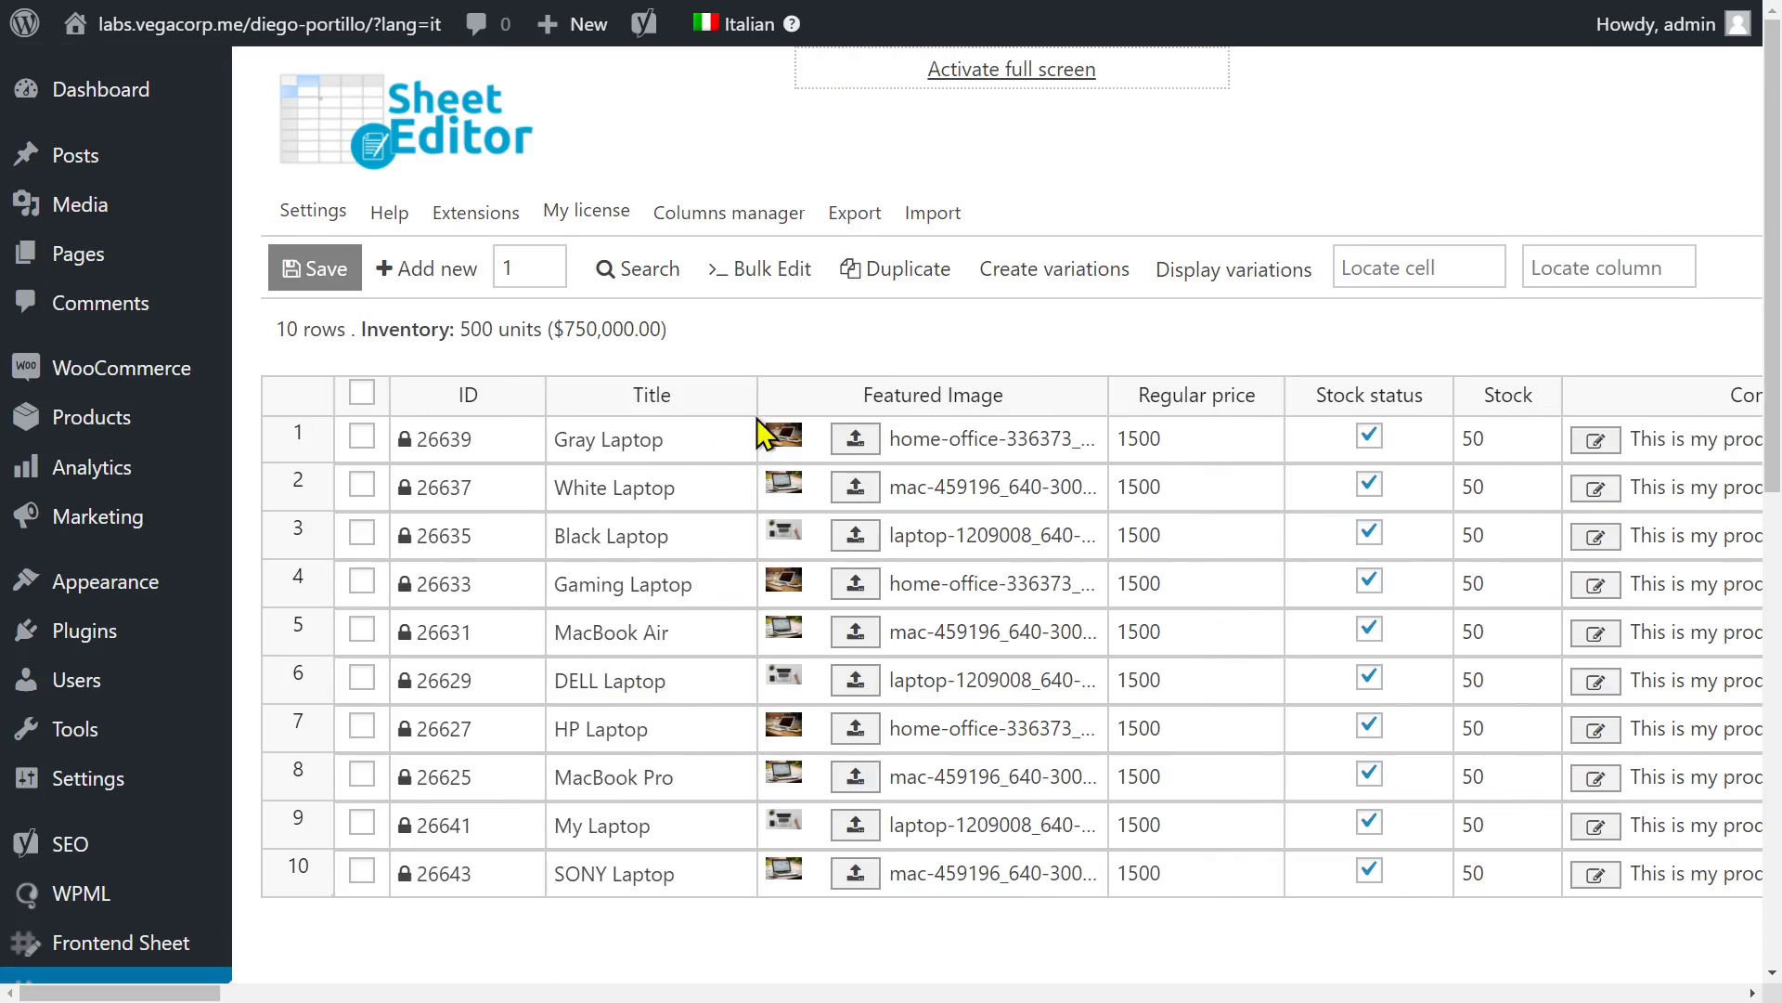
left_click(708, 441)
key("ctrl+v")
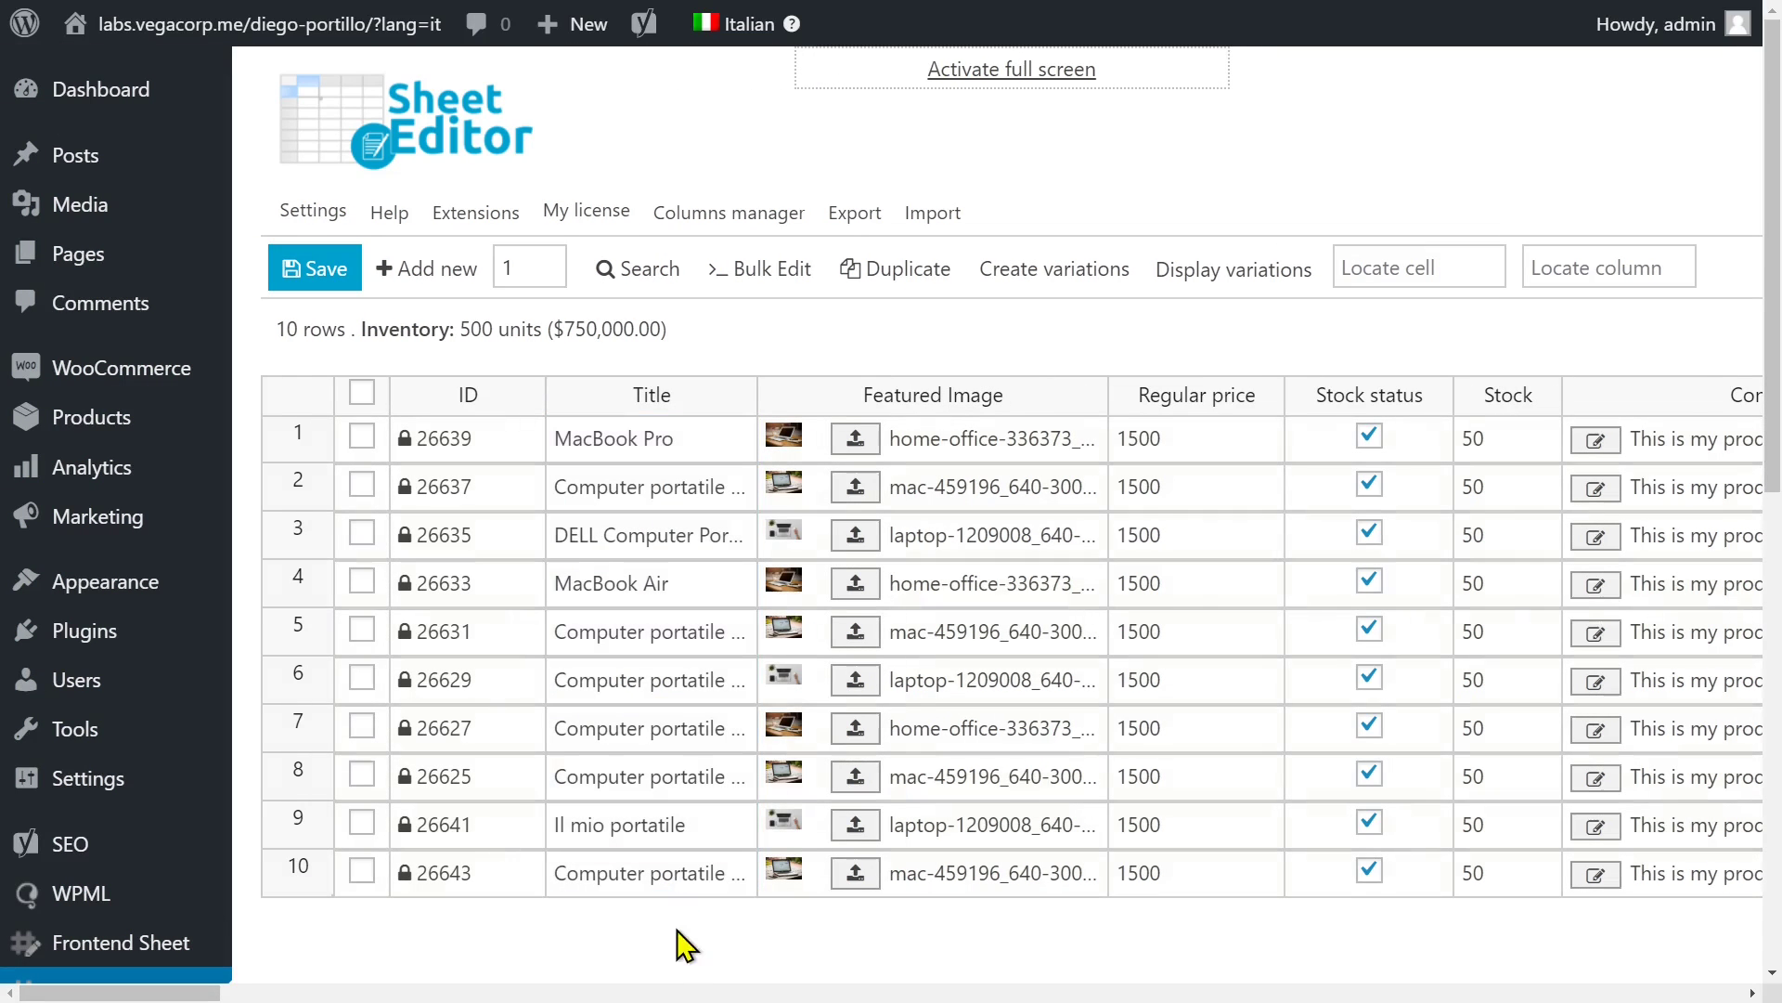
scroll(683, 919, "right", 10)
Replace the MacBook Pro content with Italian text and fill it down to all rows.
left_click(591, 468)
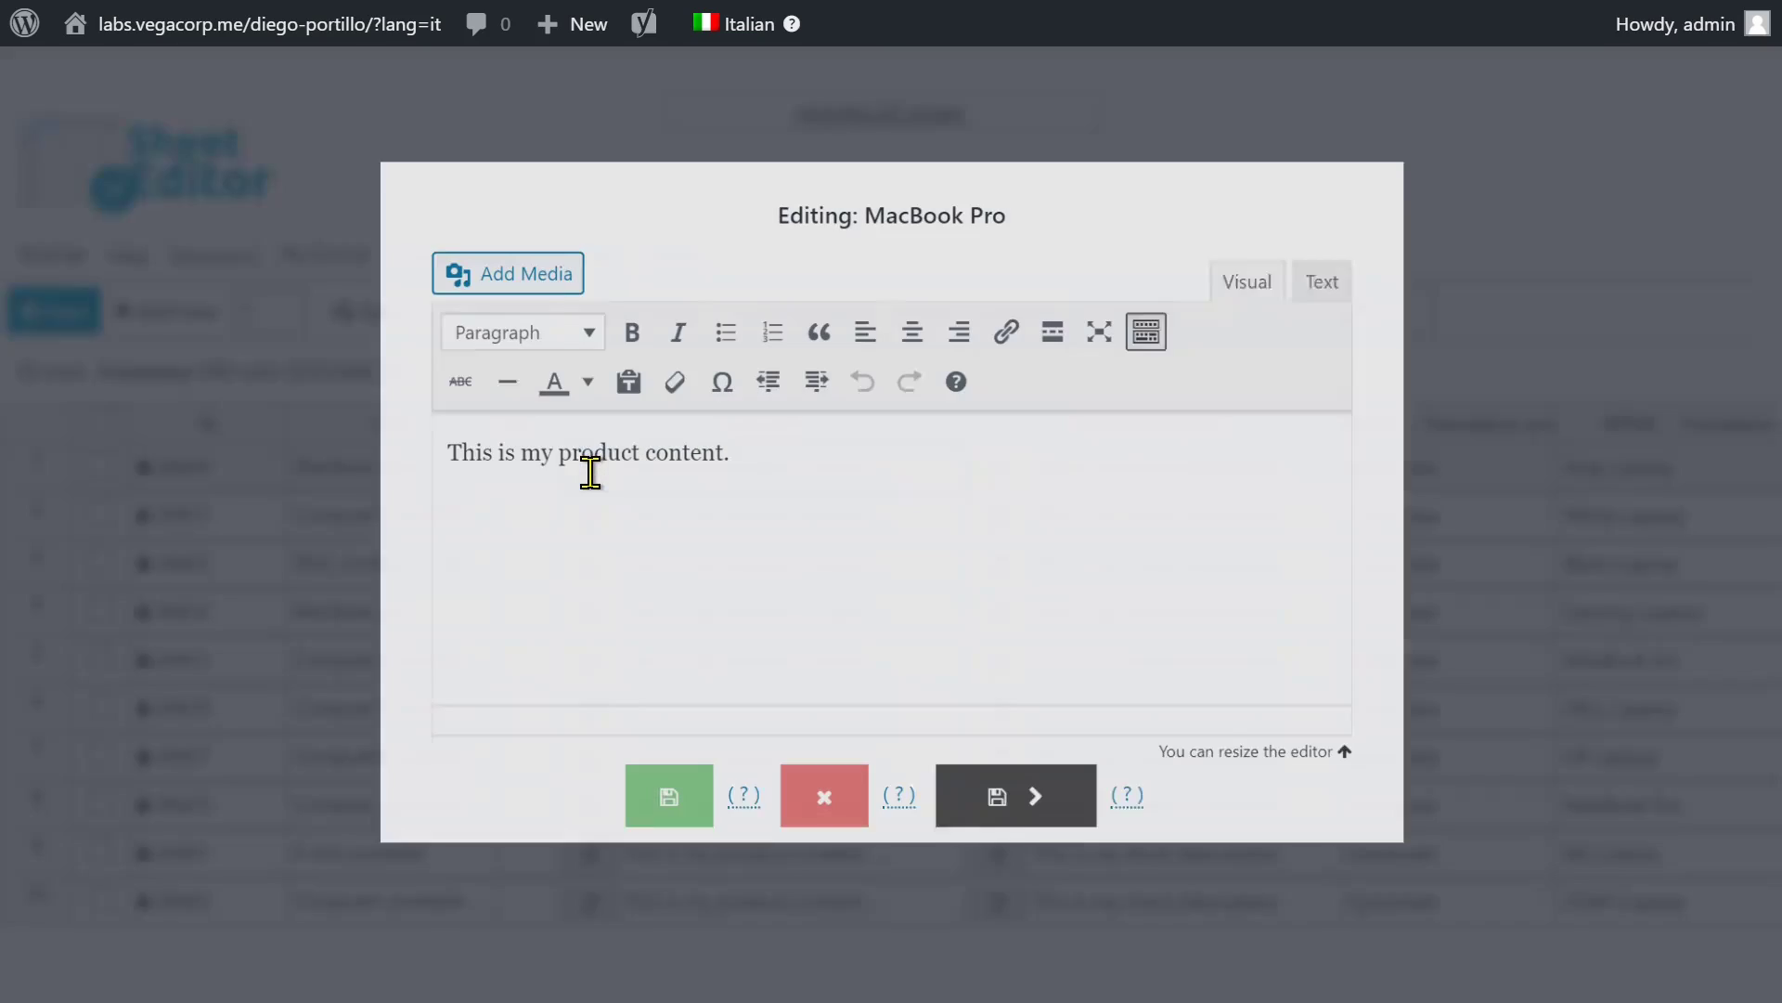
key("ctrl+a")
type("Questo è il mio contenuto del prodotto.")
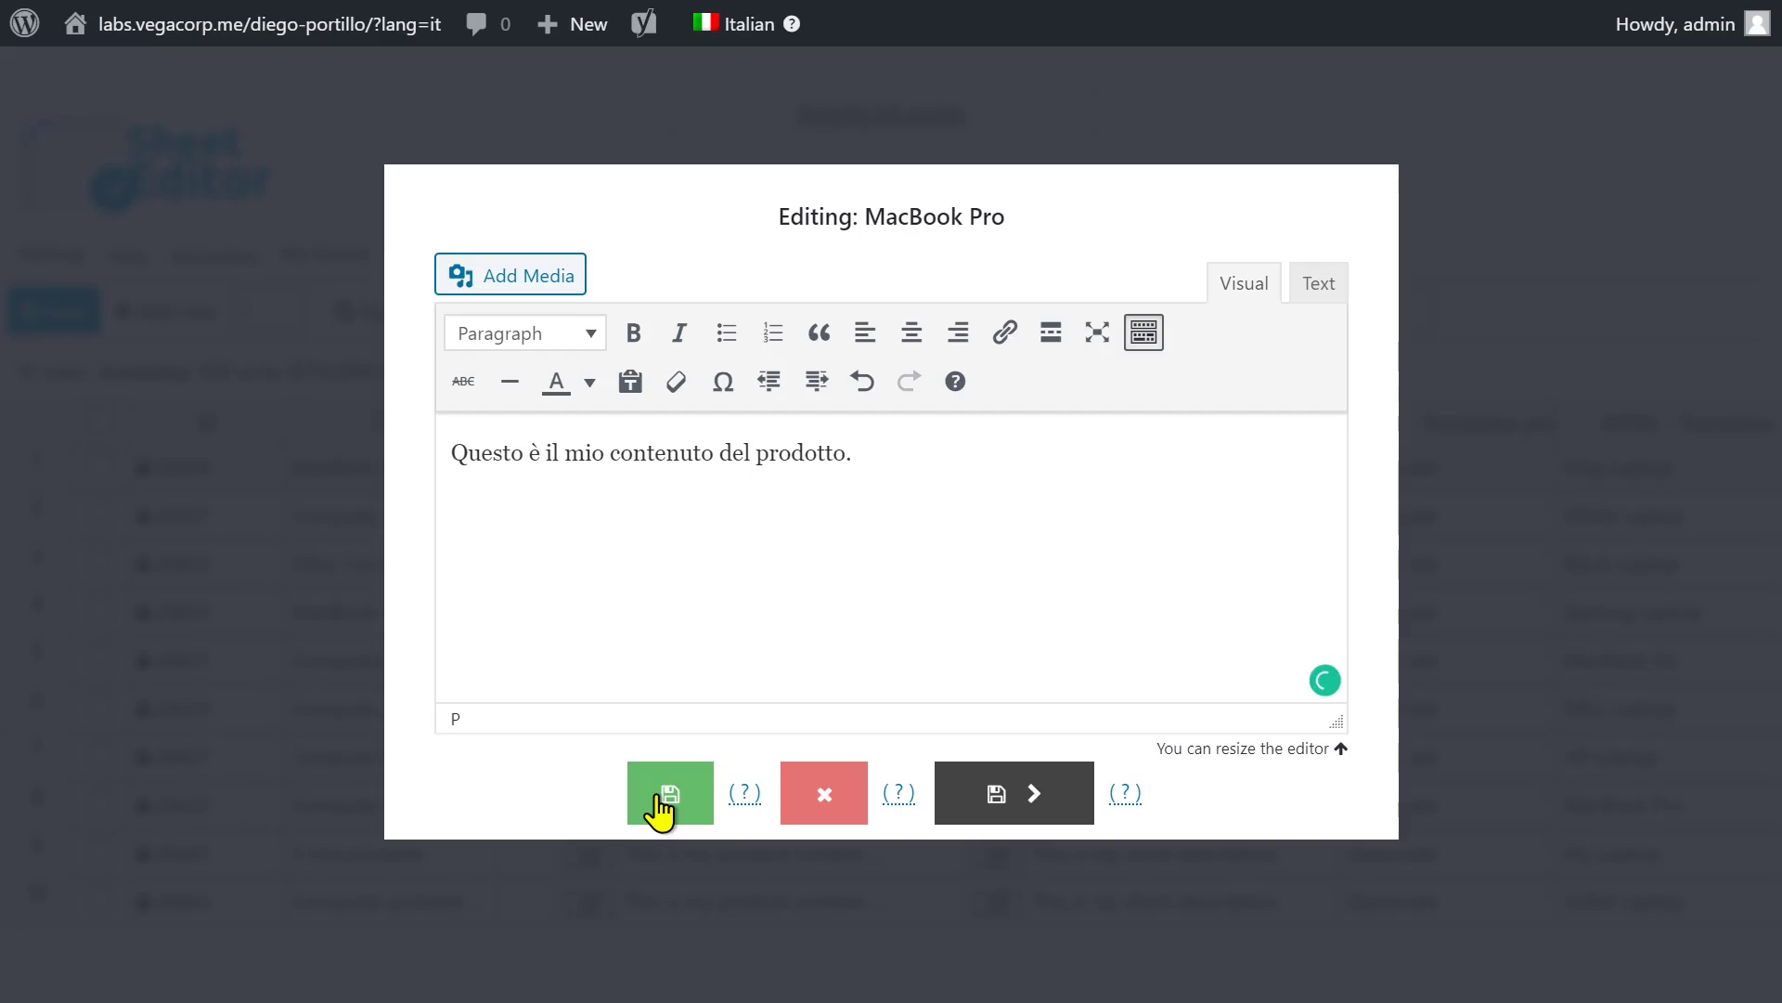
left_click(661, 807)
left_click_drag(898, 933, 899, 931)
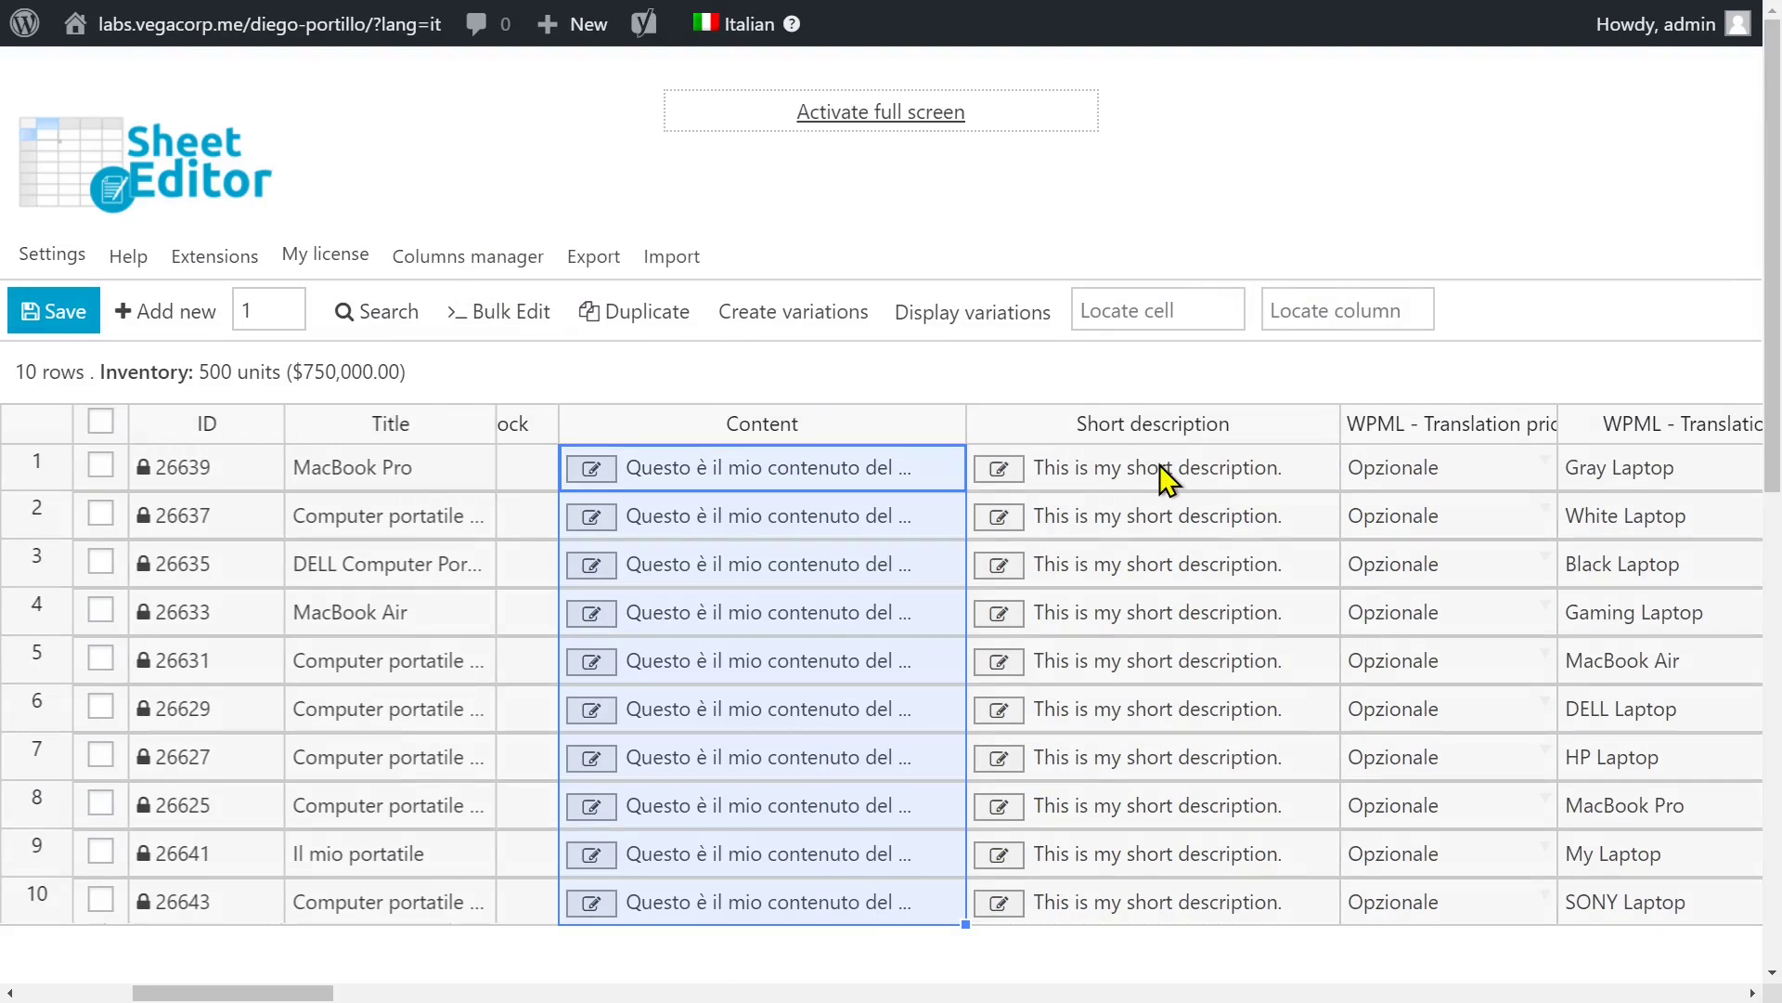
Fill the short description and Italian SEO description down all rows and save the changes.
double_click(1160, 464)
double_click(1136, 465)
left_click_drag(1340, 491, 1319, 895)
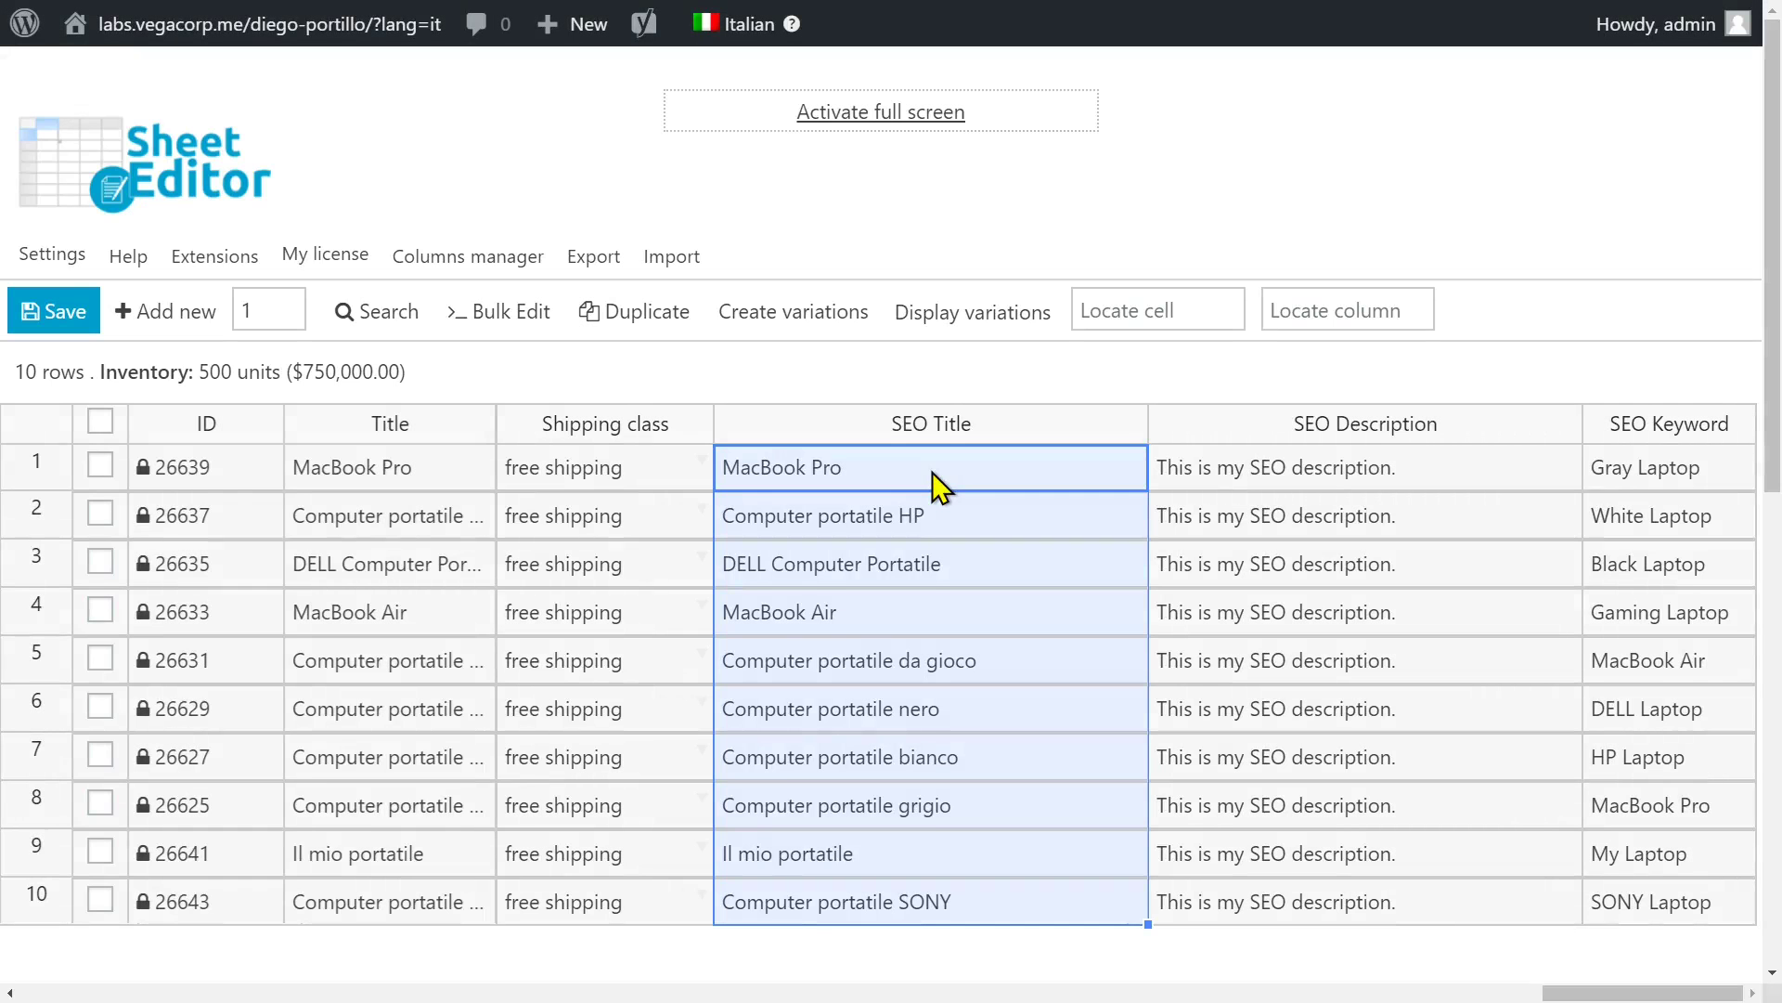
left_click(1334, 485)
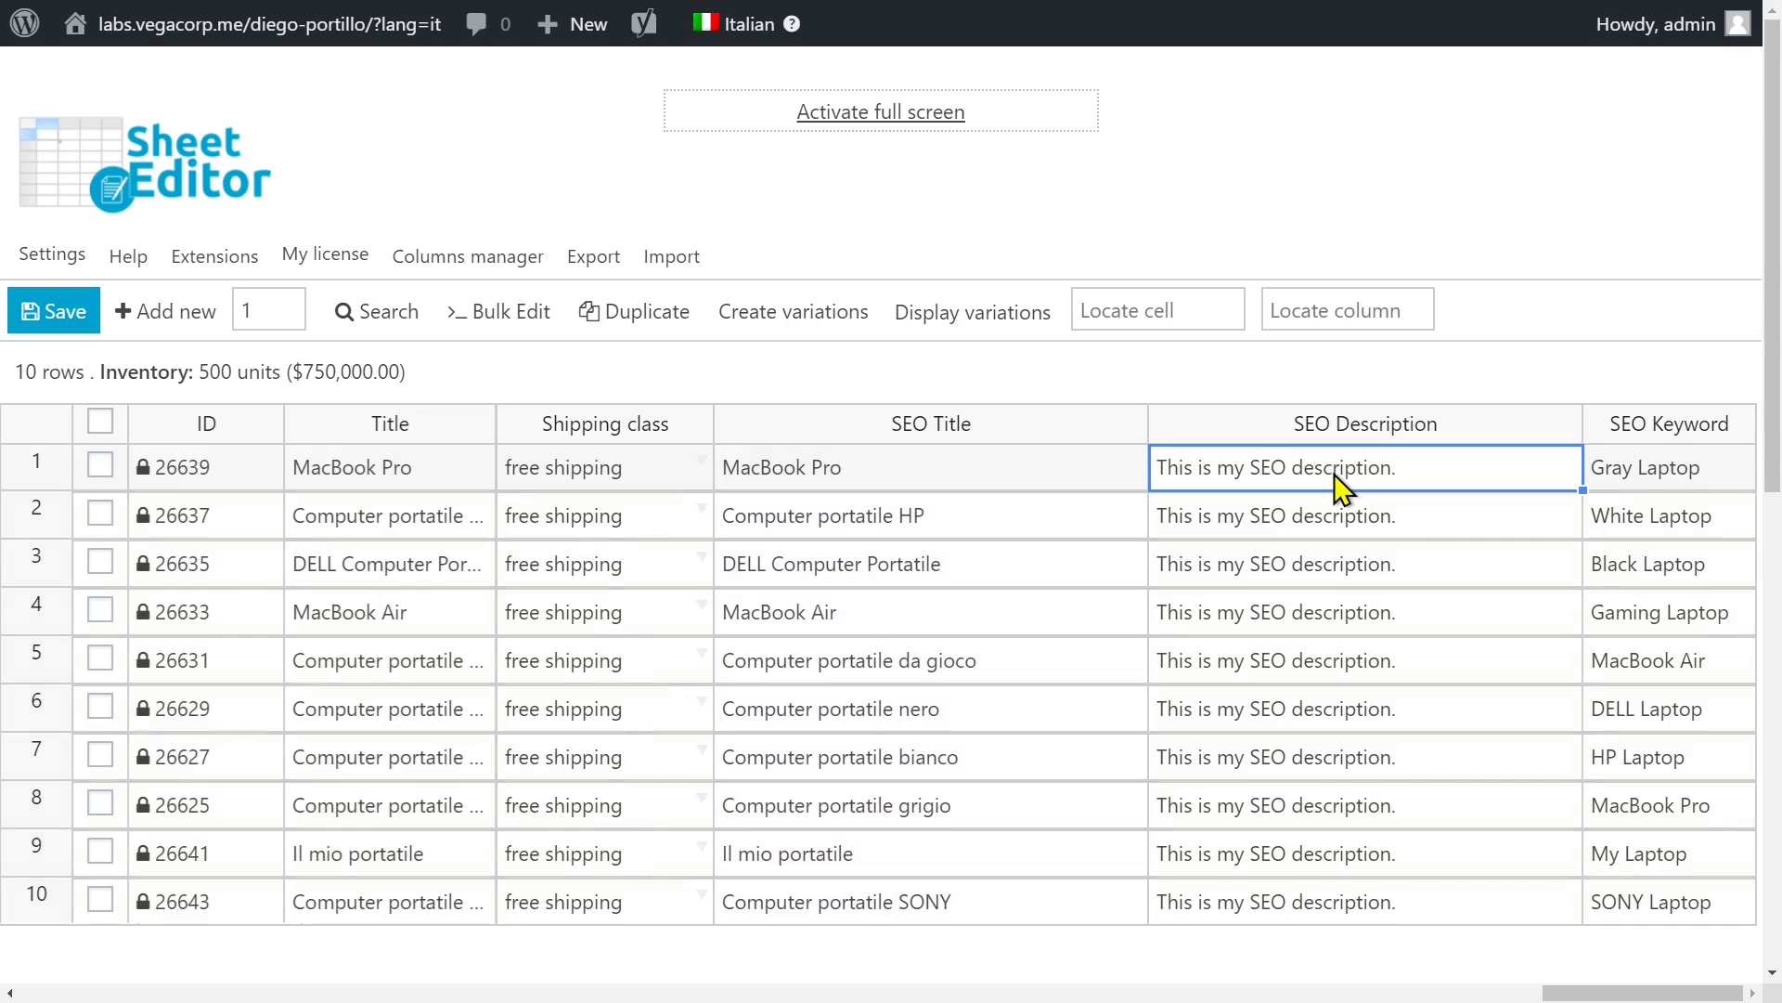
type("Questa è la mia descrizione SEO.")
left_click_drag(1583, 490, 1516, 923)
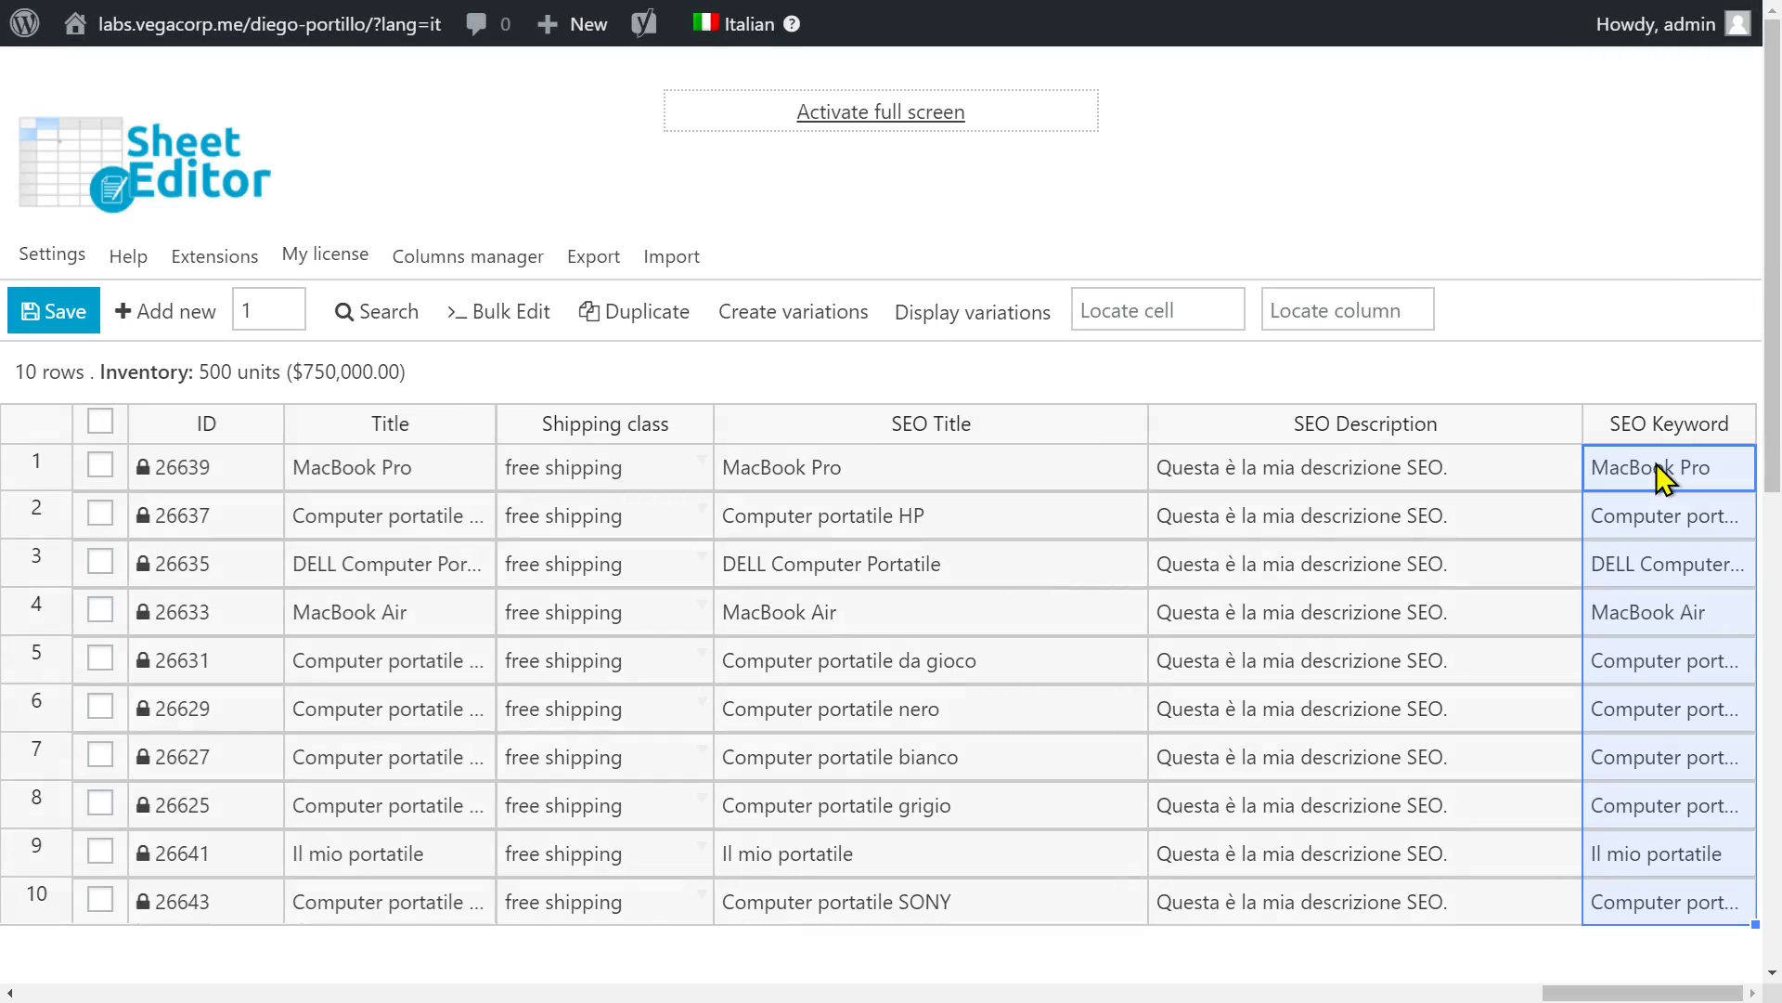
left_click(56, 306)
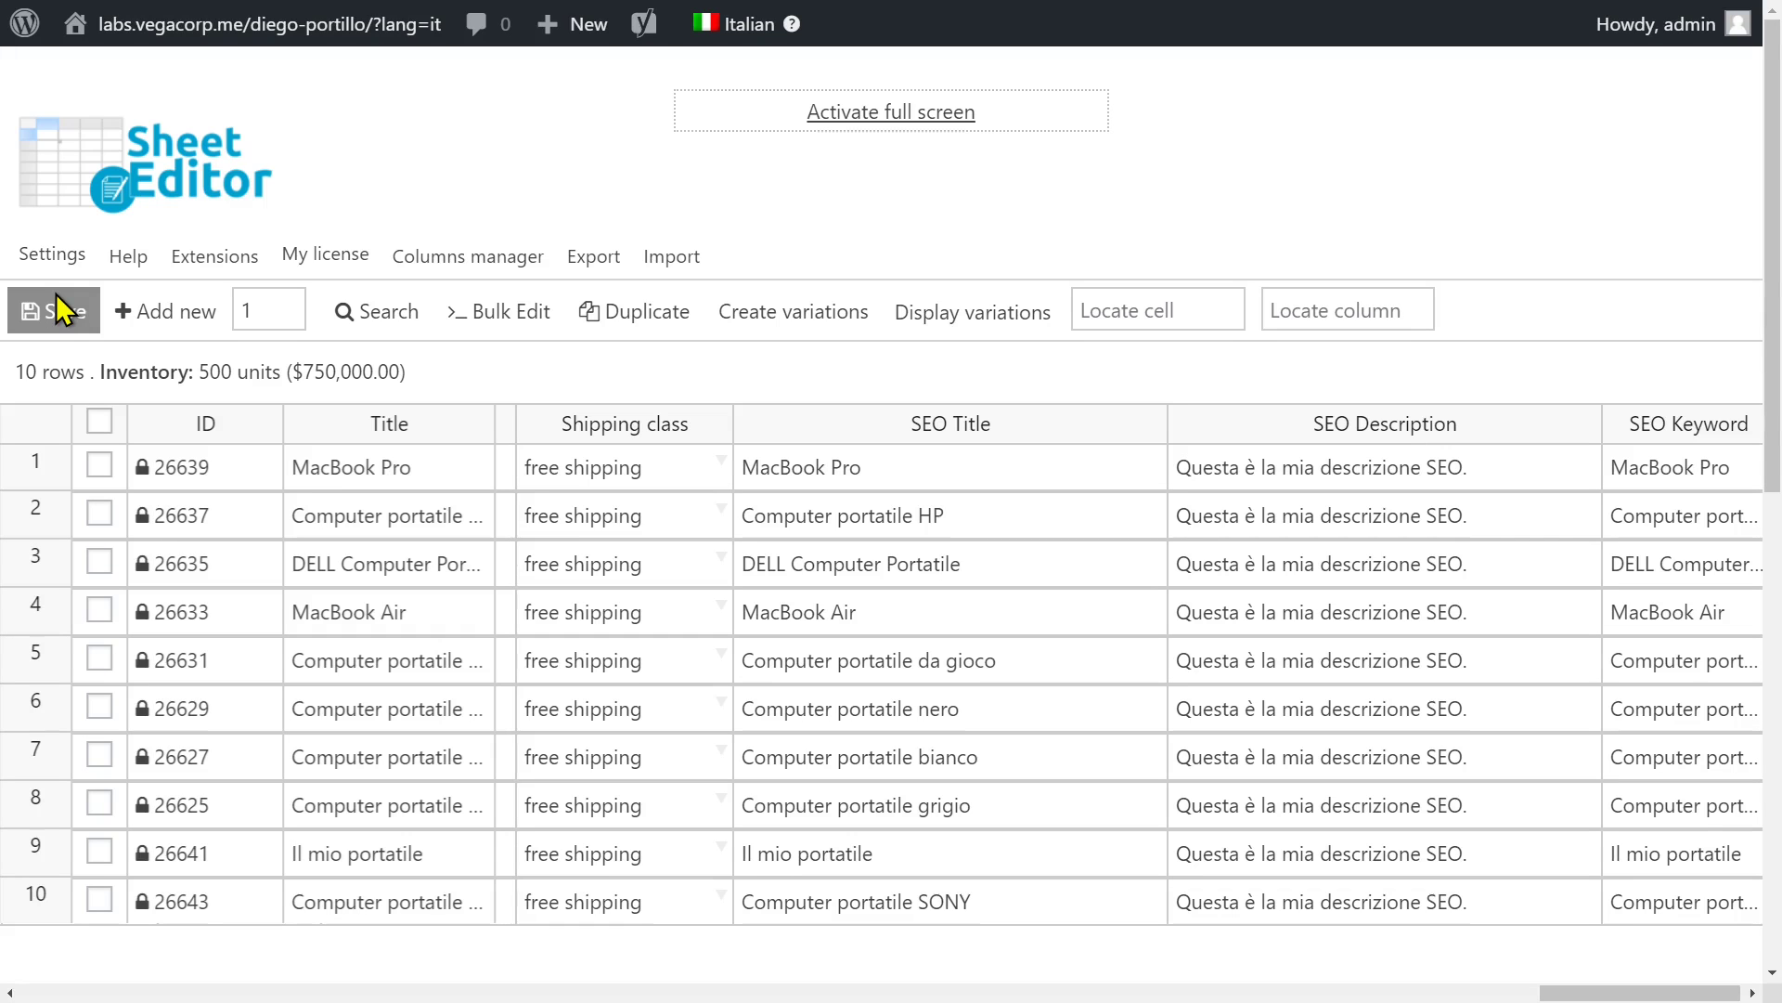
left_click_drag(1662, 991, 158, 995)
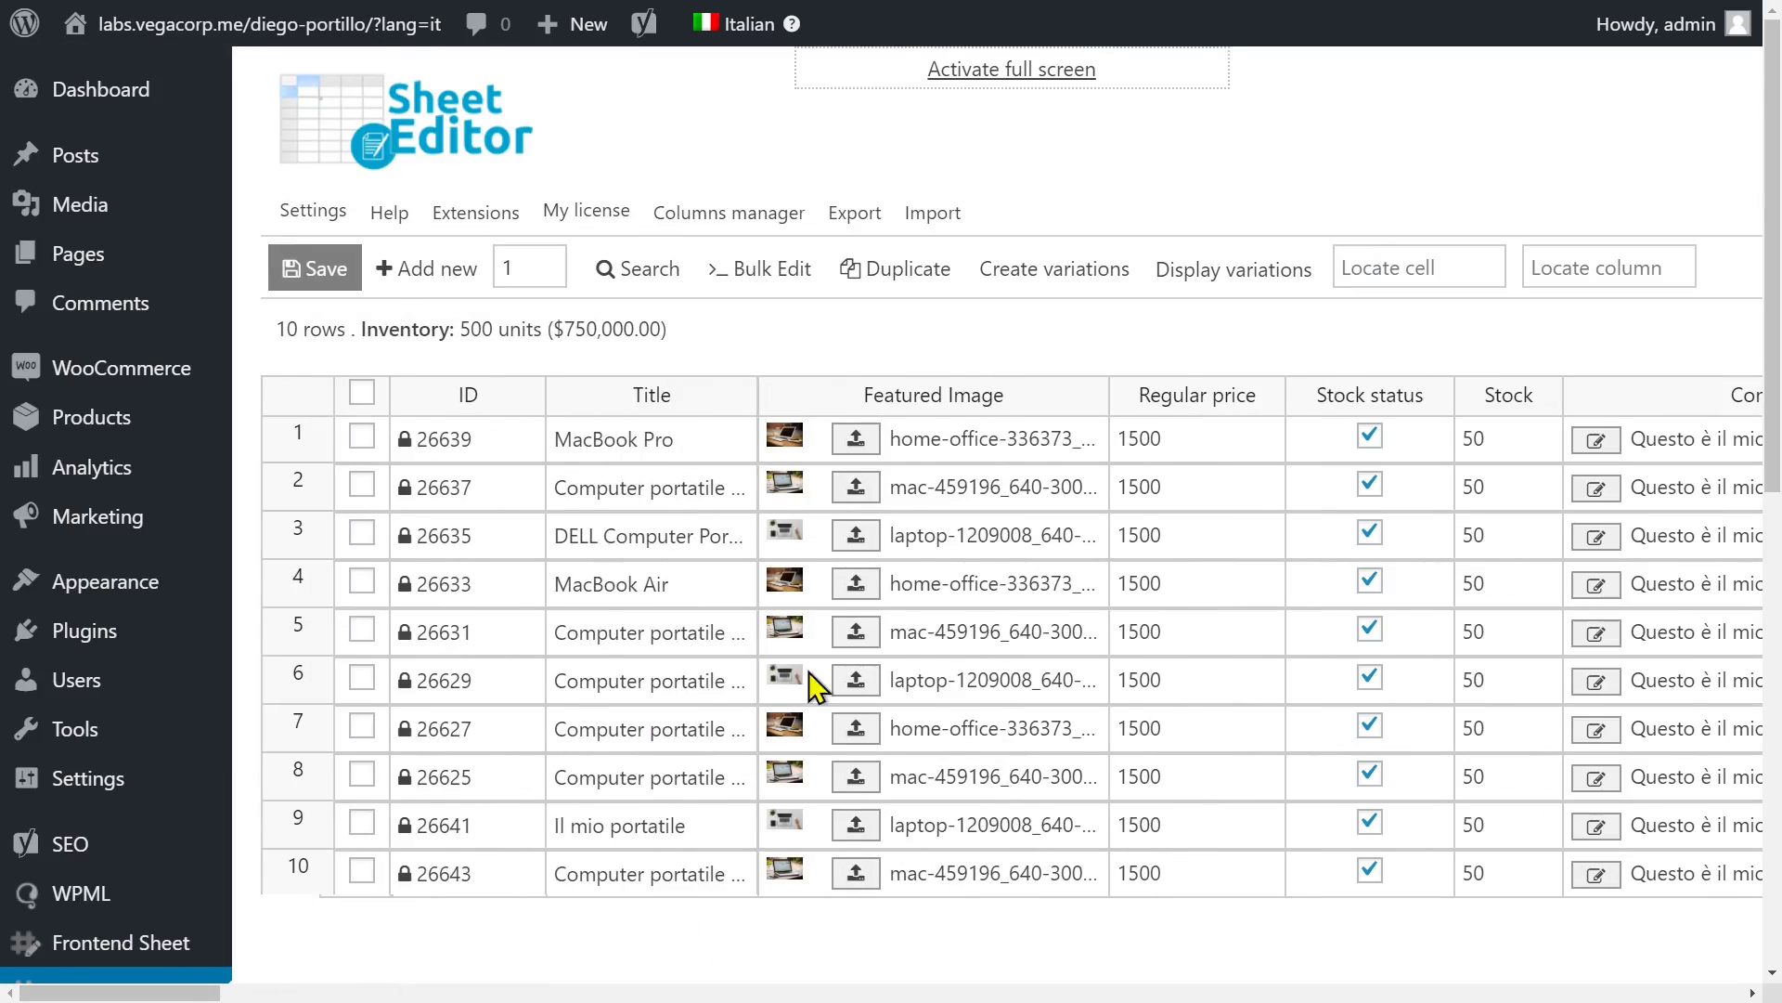
Switch to the Spanish products and retitle the first two as Laptop Gris and Laptop Blanca.
mouse_move(739, 24)
left_click(745, 112)
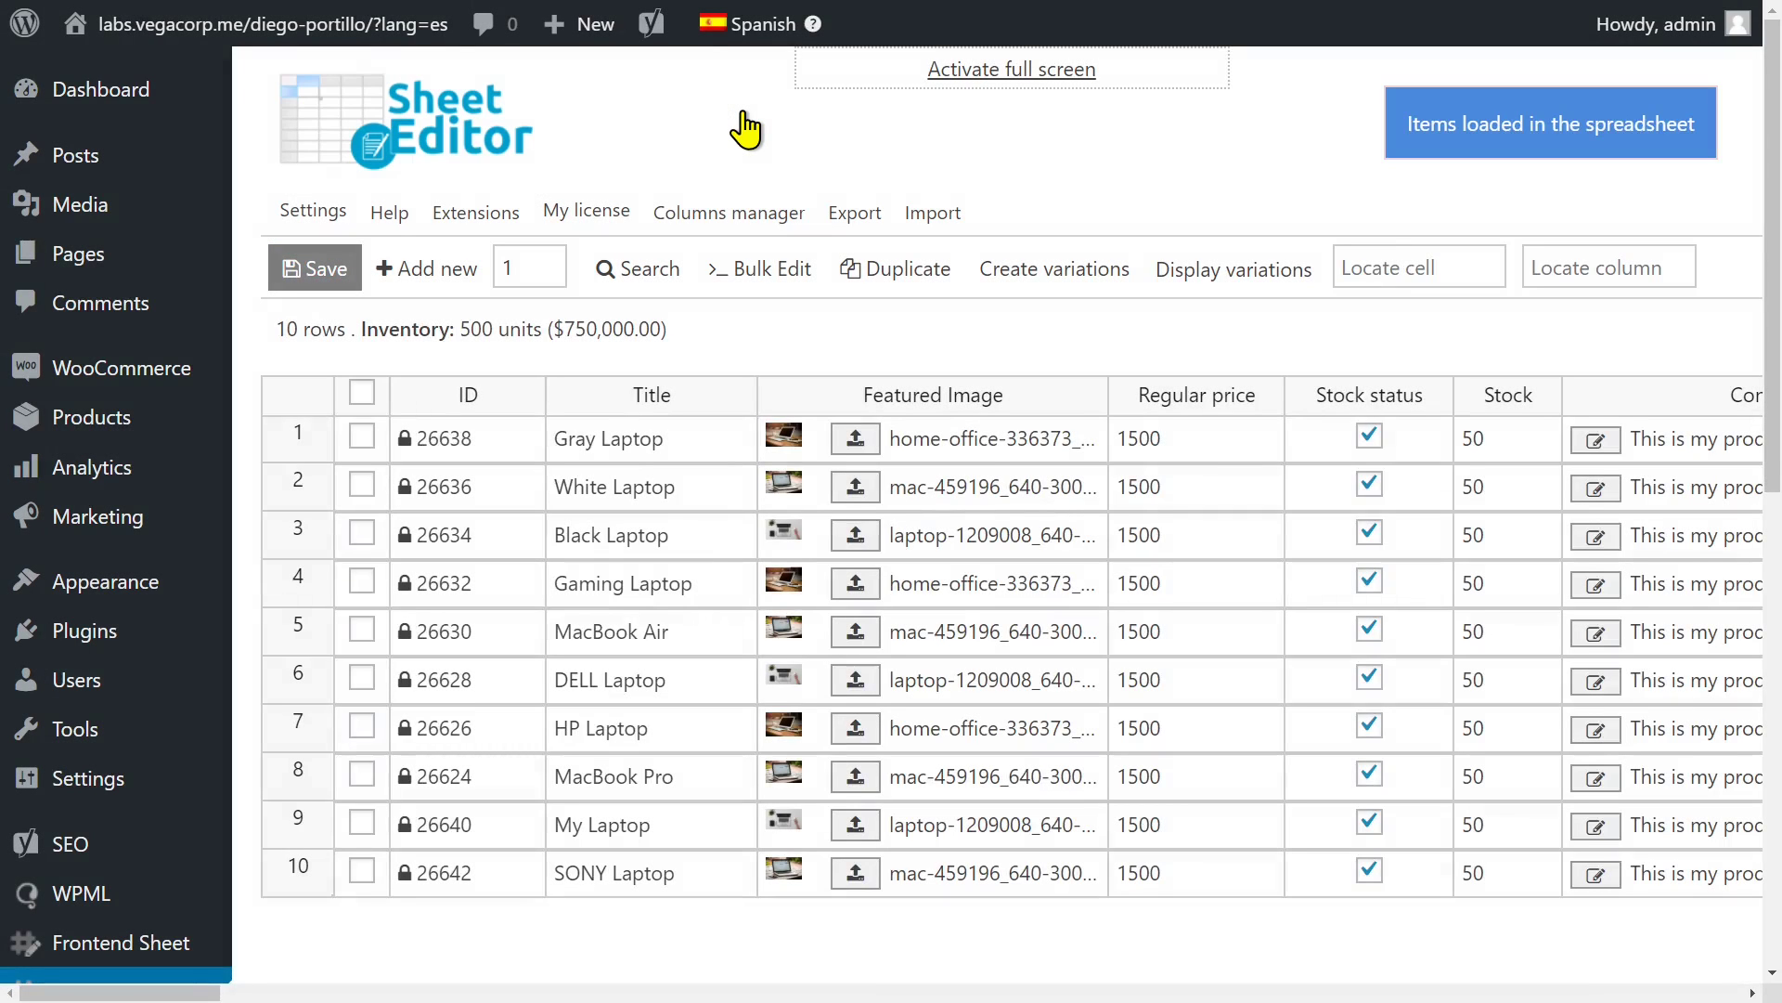
left_click(660, 451)
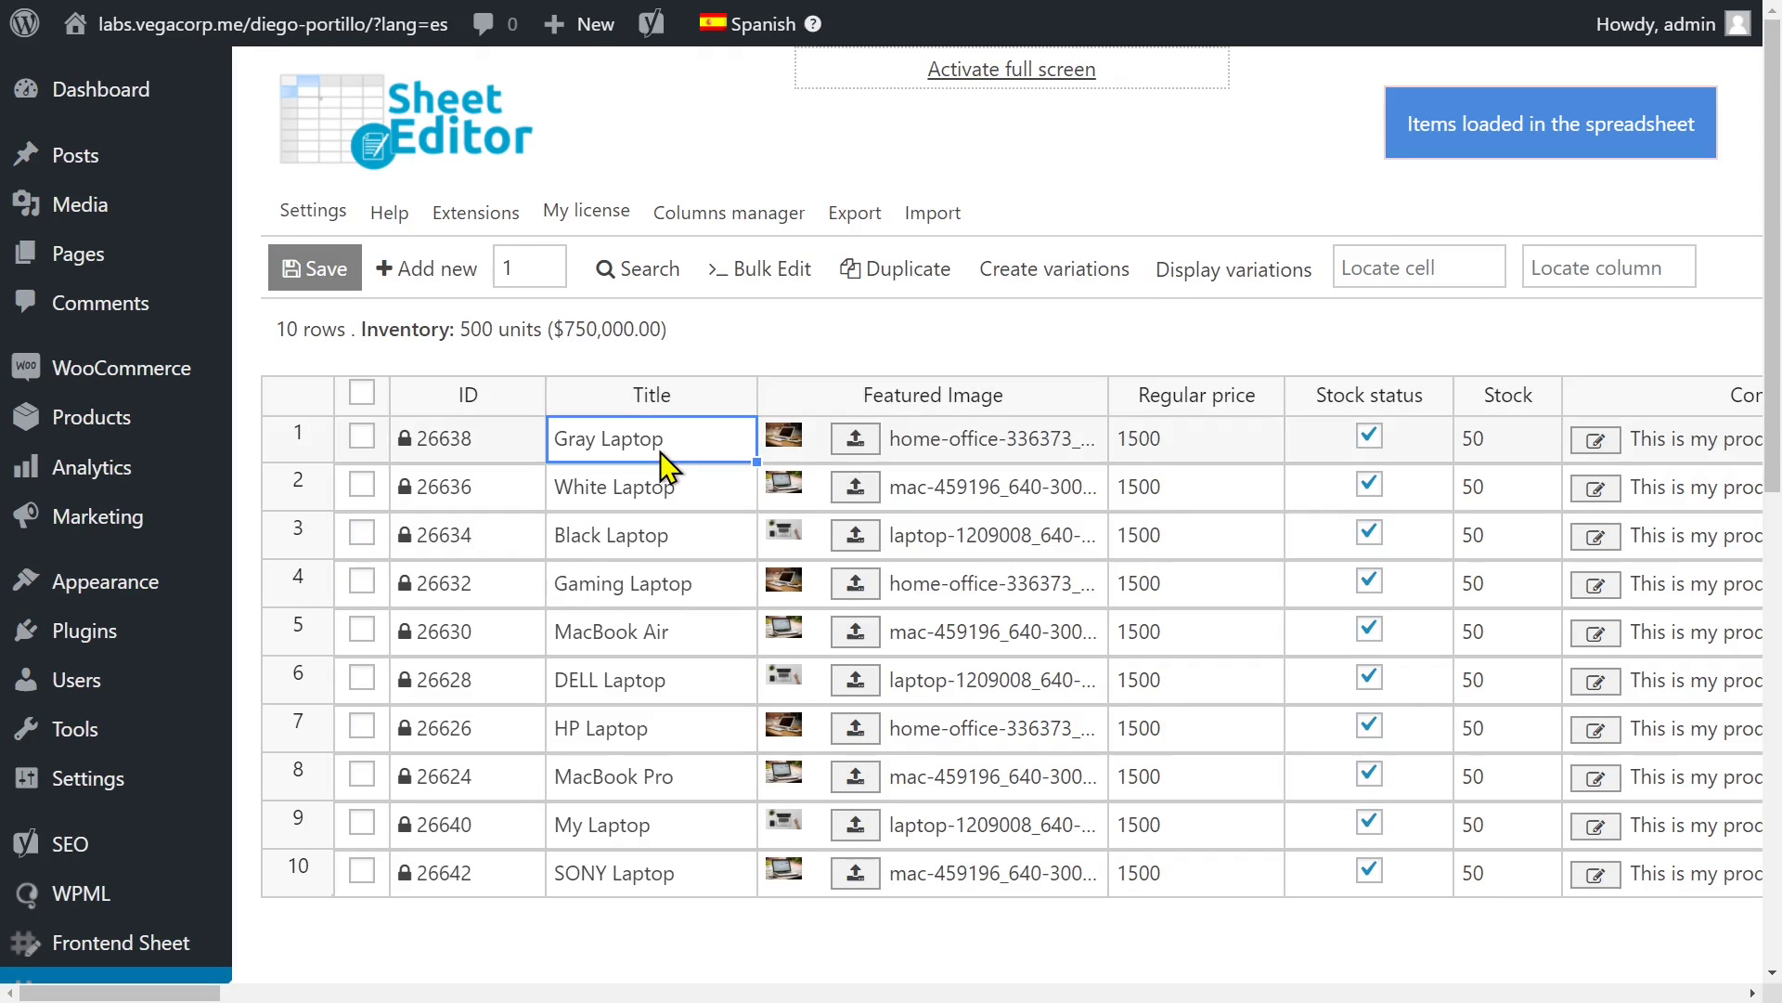
type("Laptop ")
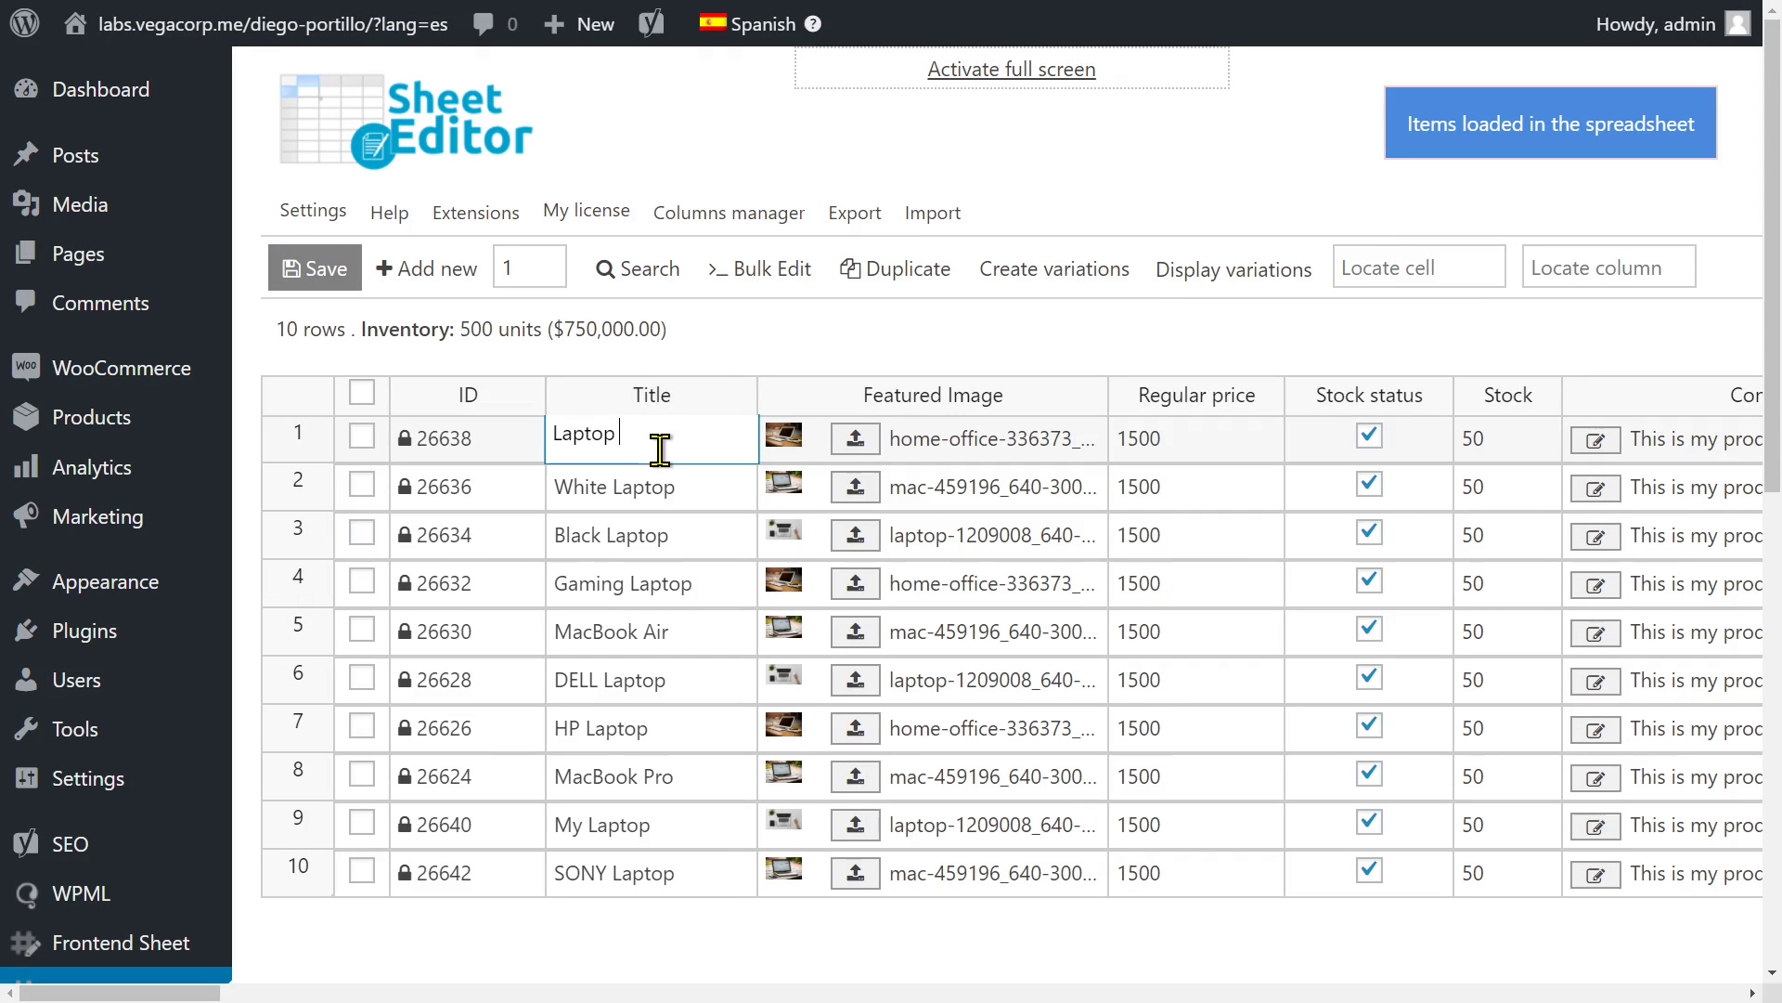
type("Gris")
key("Return")
type("L")
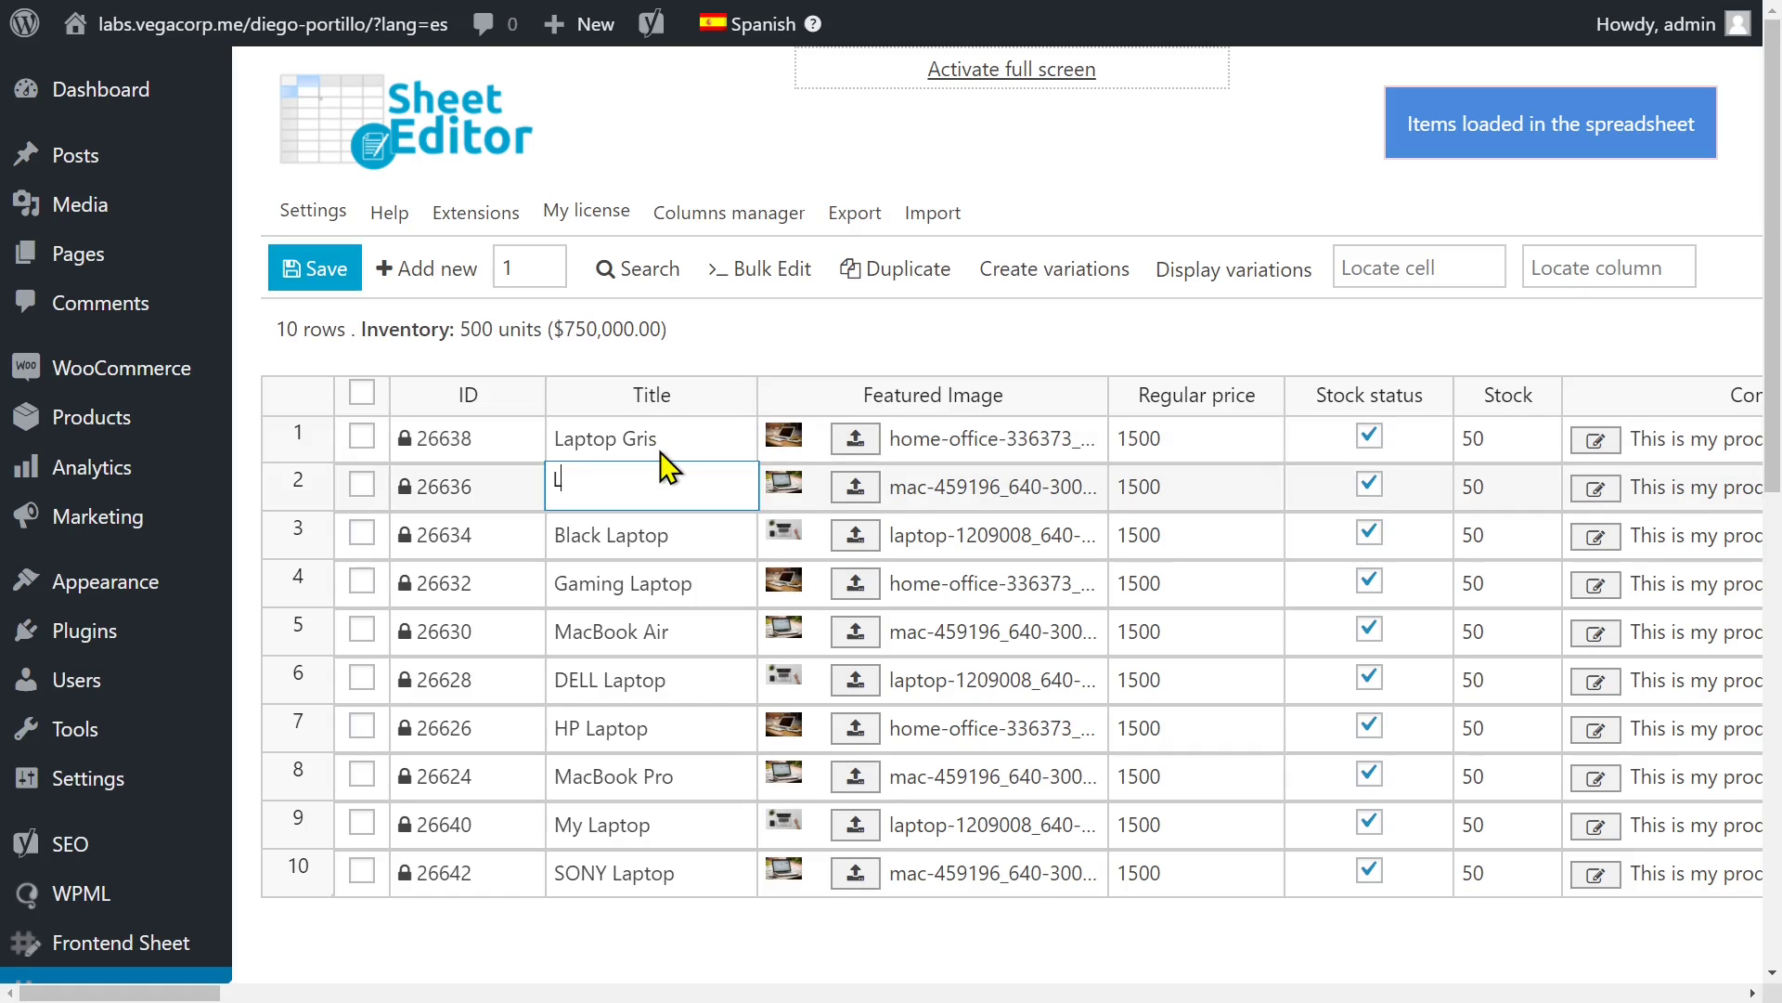
type("aptop Blanc")
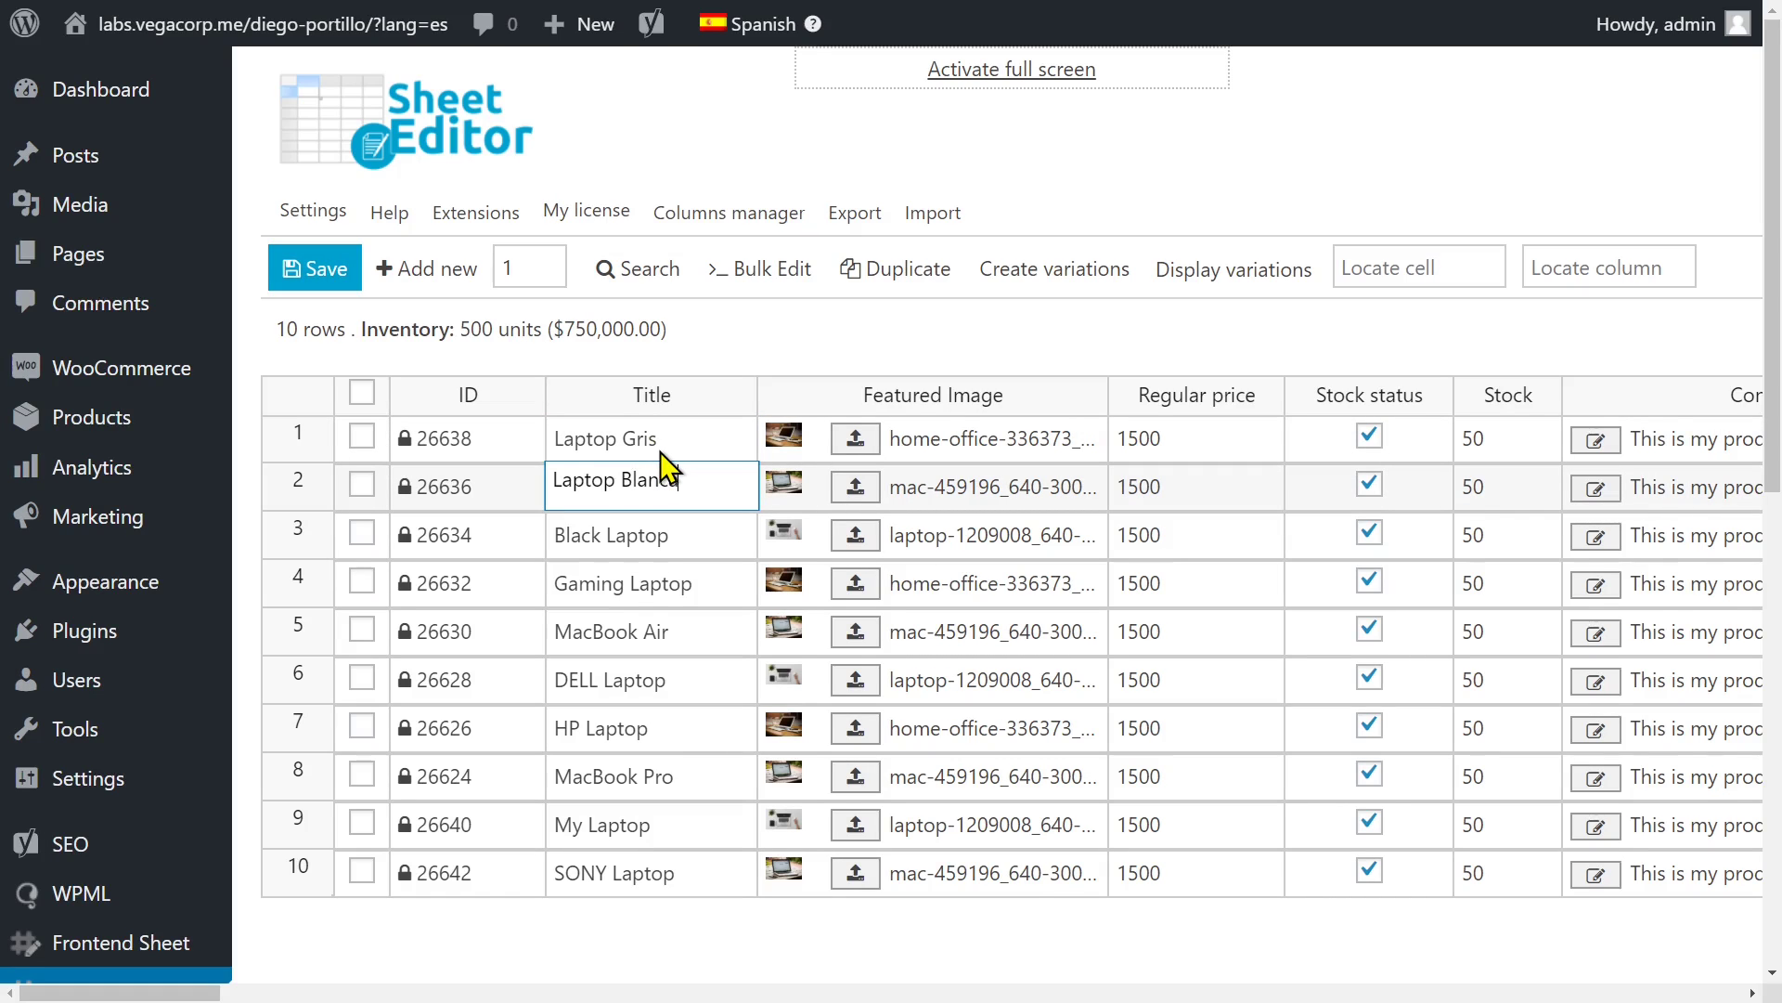
type("a")
key("Return")
type("Laptop")
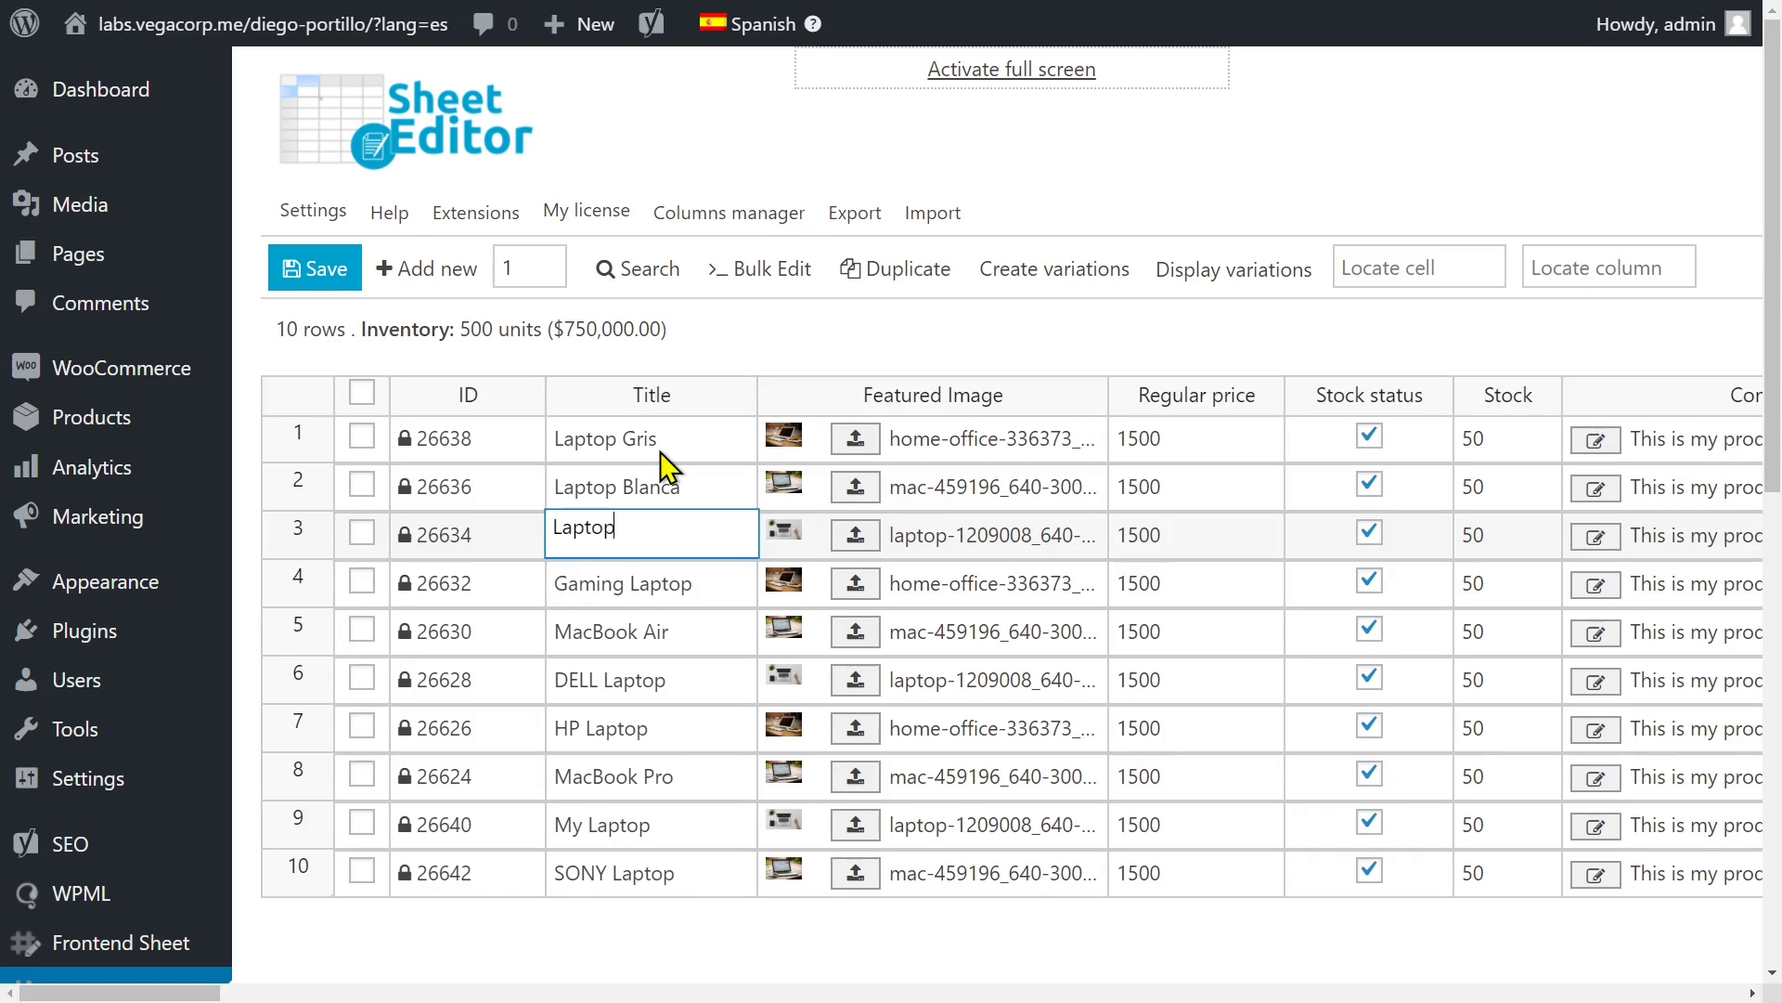
type(" Negra")
Retitle the next two as Laptop Negra and Laptop Gaming, clear the MacBook Air title, and save.
key("Return")
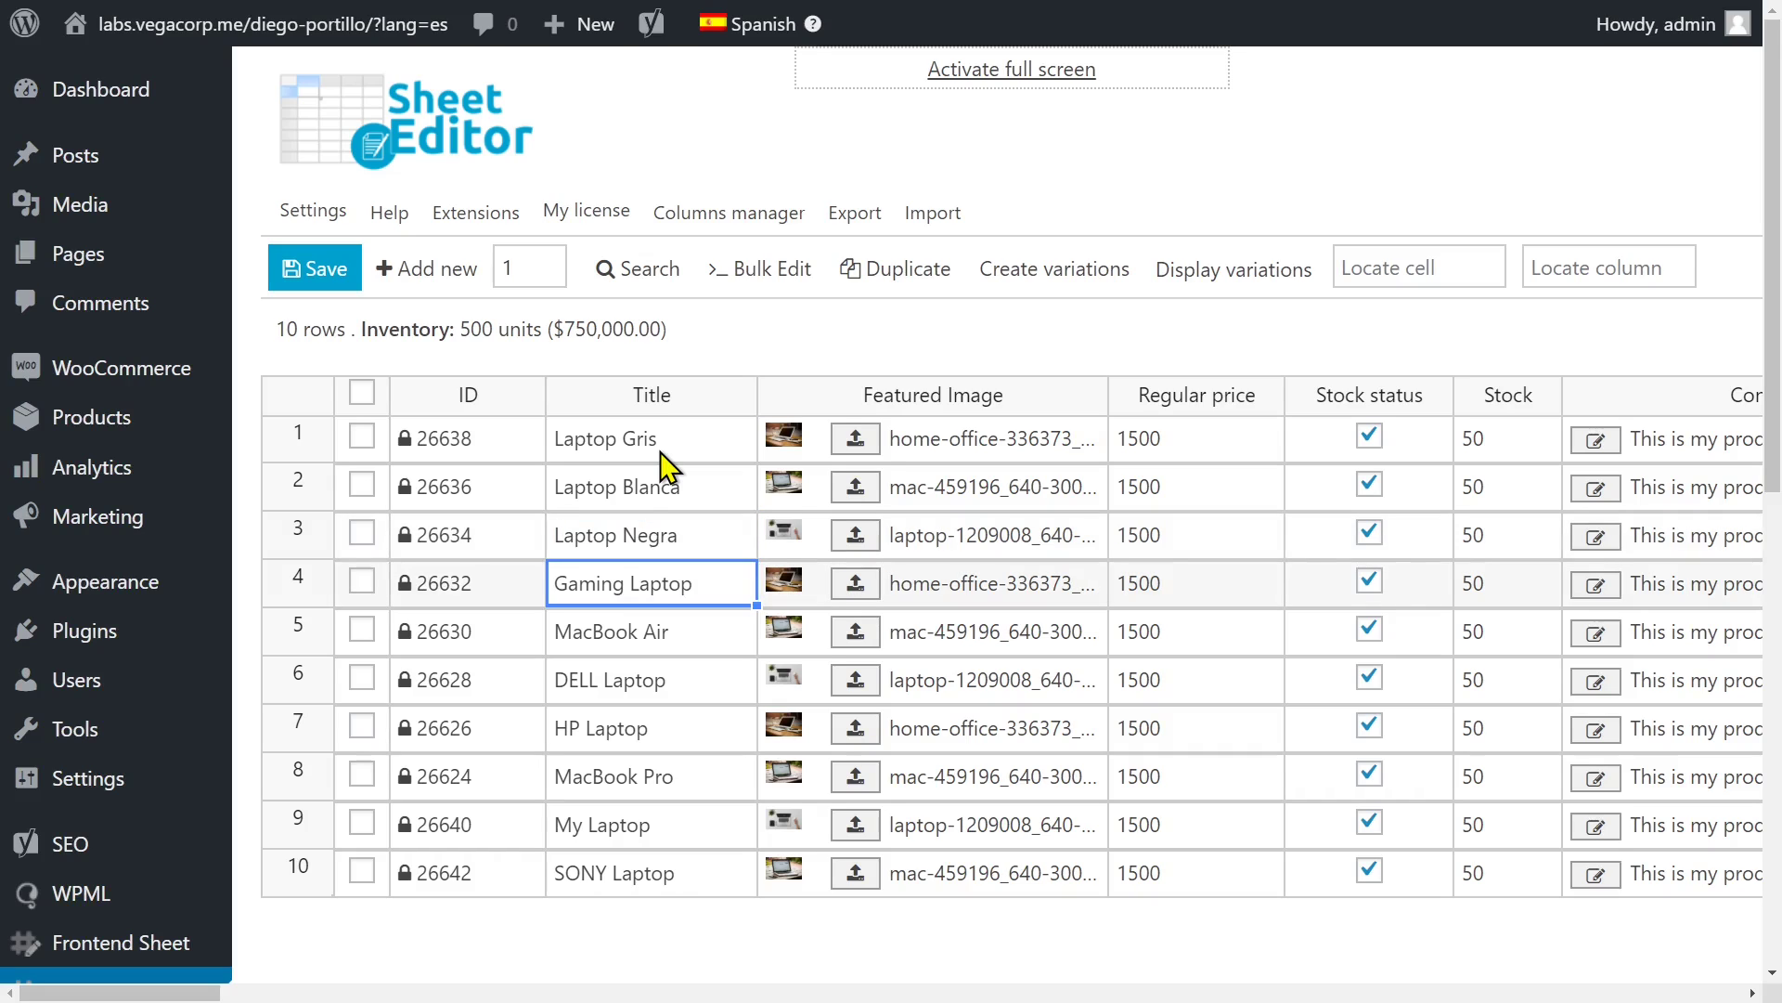
type("Laptop ")
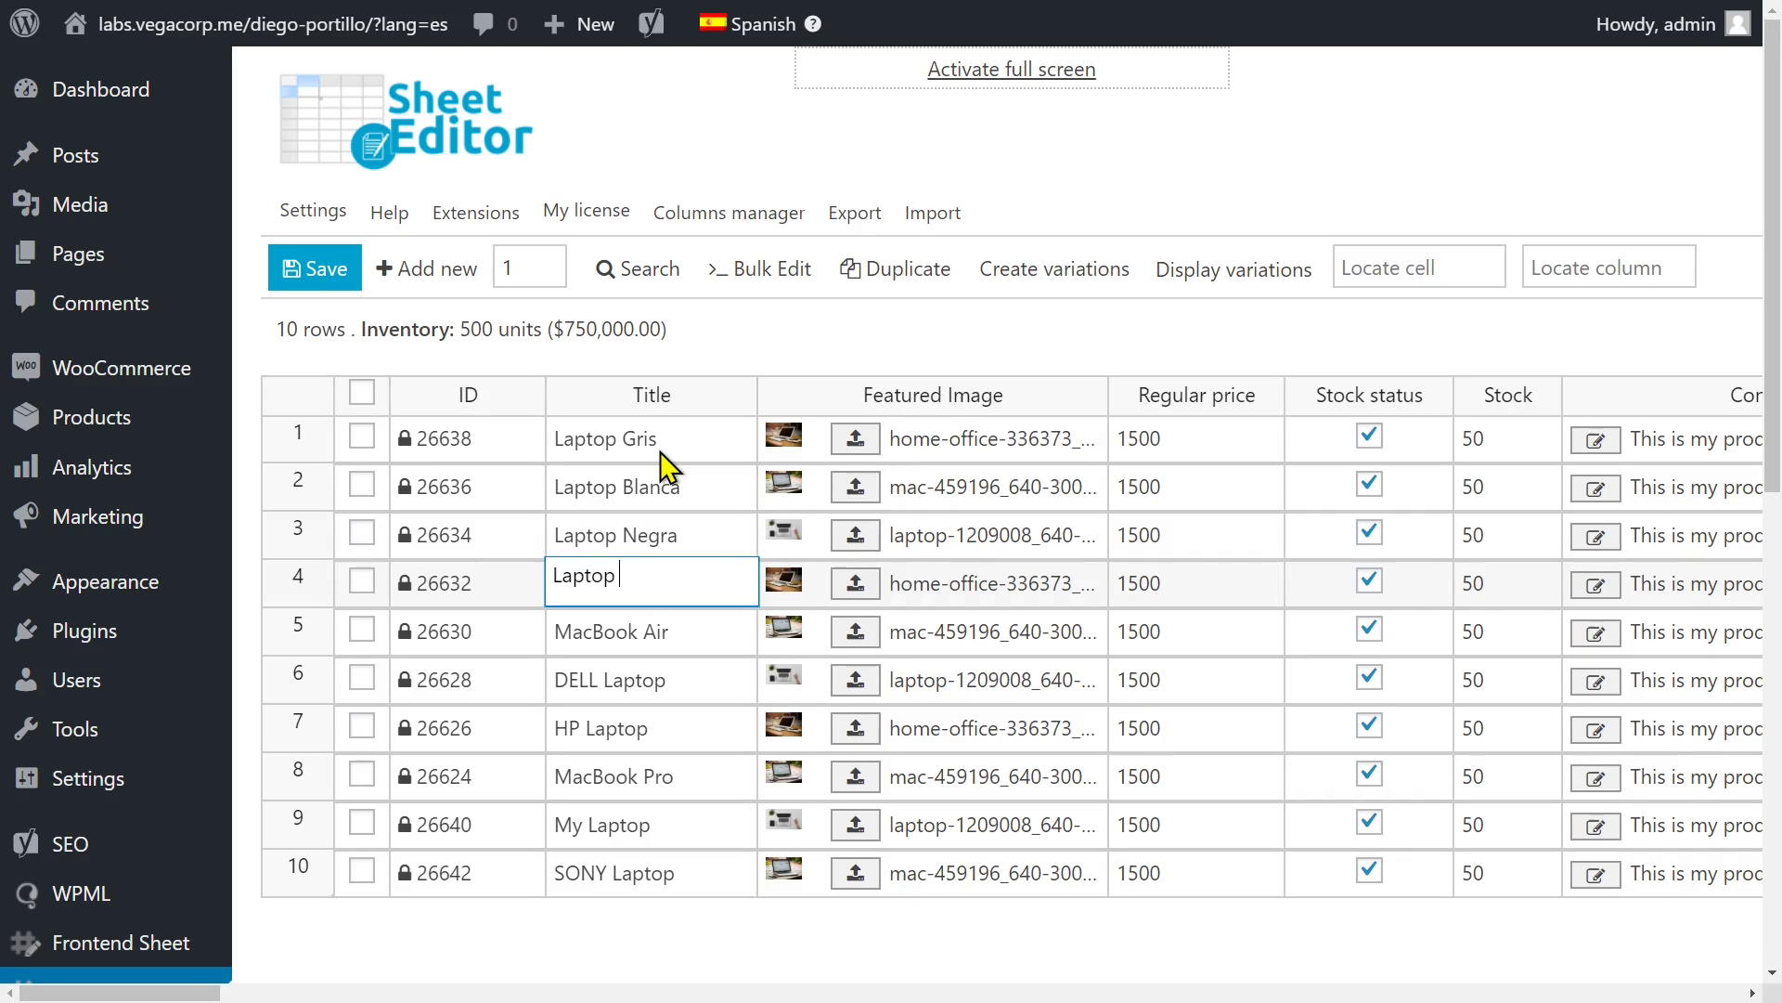
type("Gaming")
key("Return")
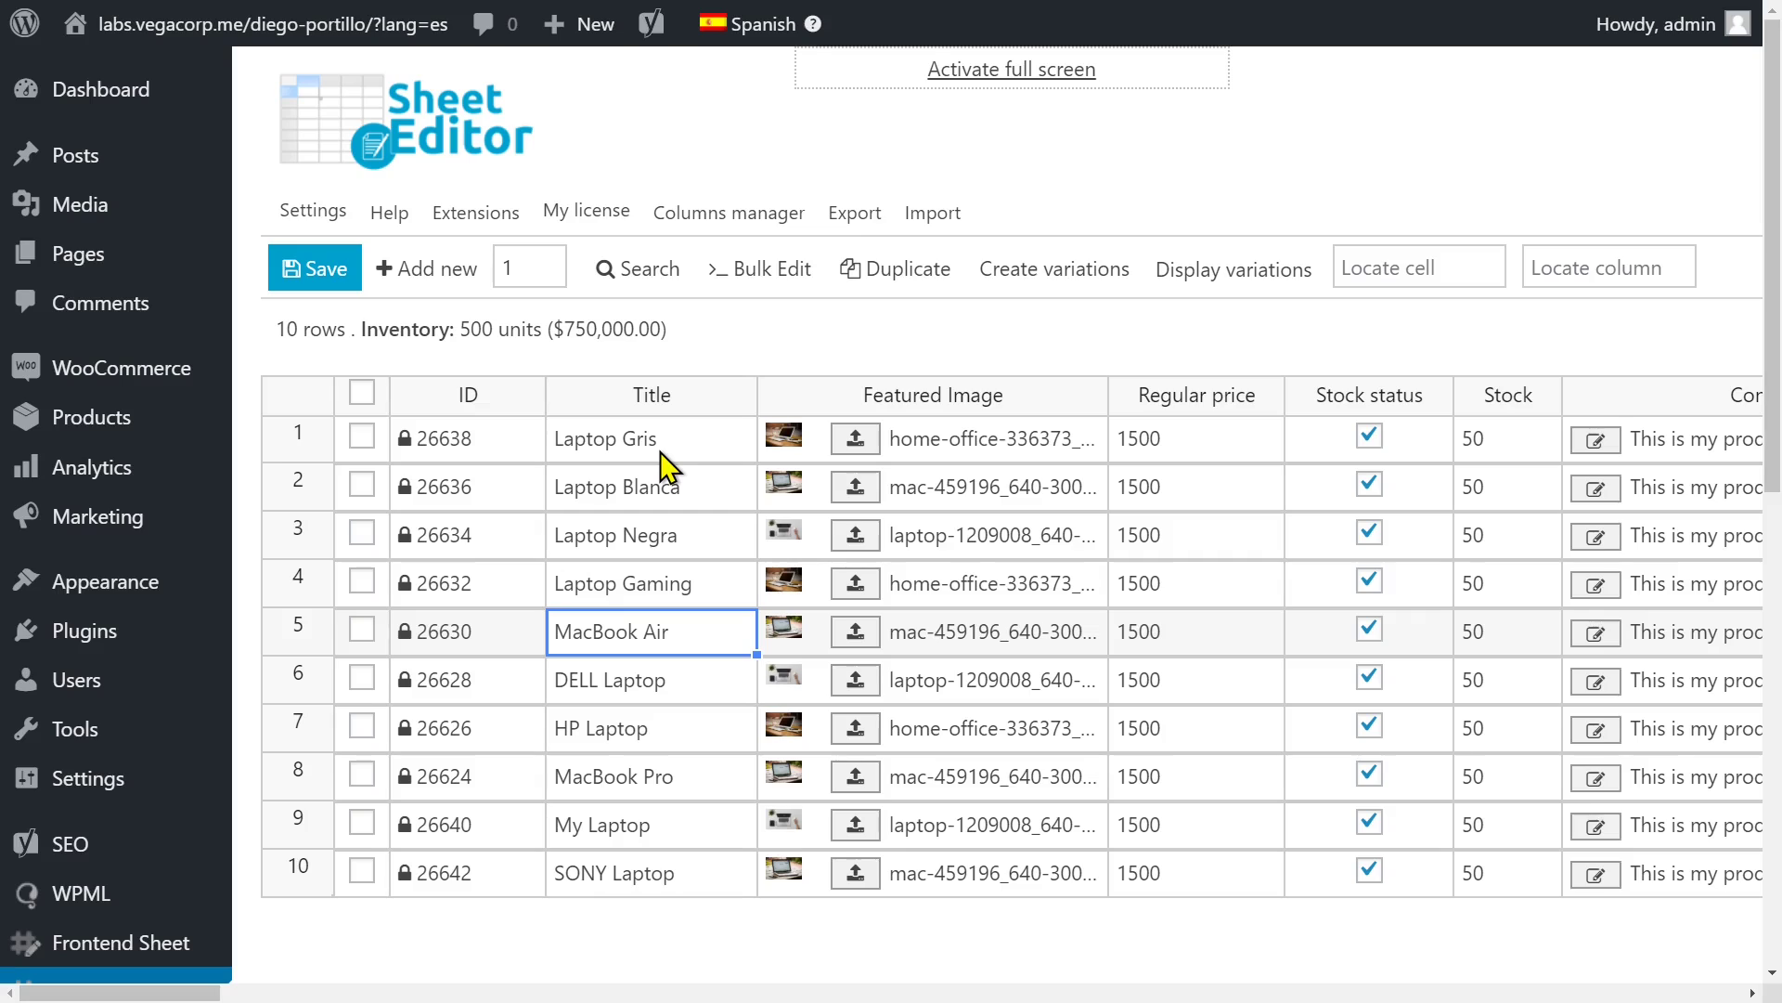
key("BackSpace")
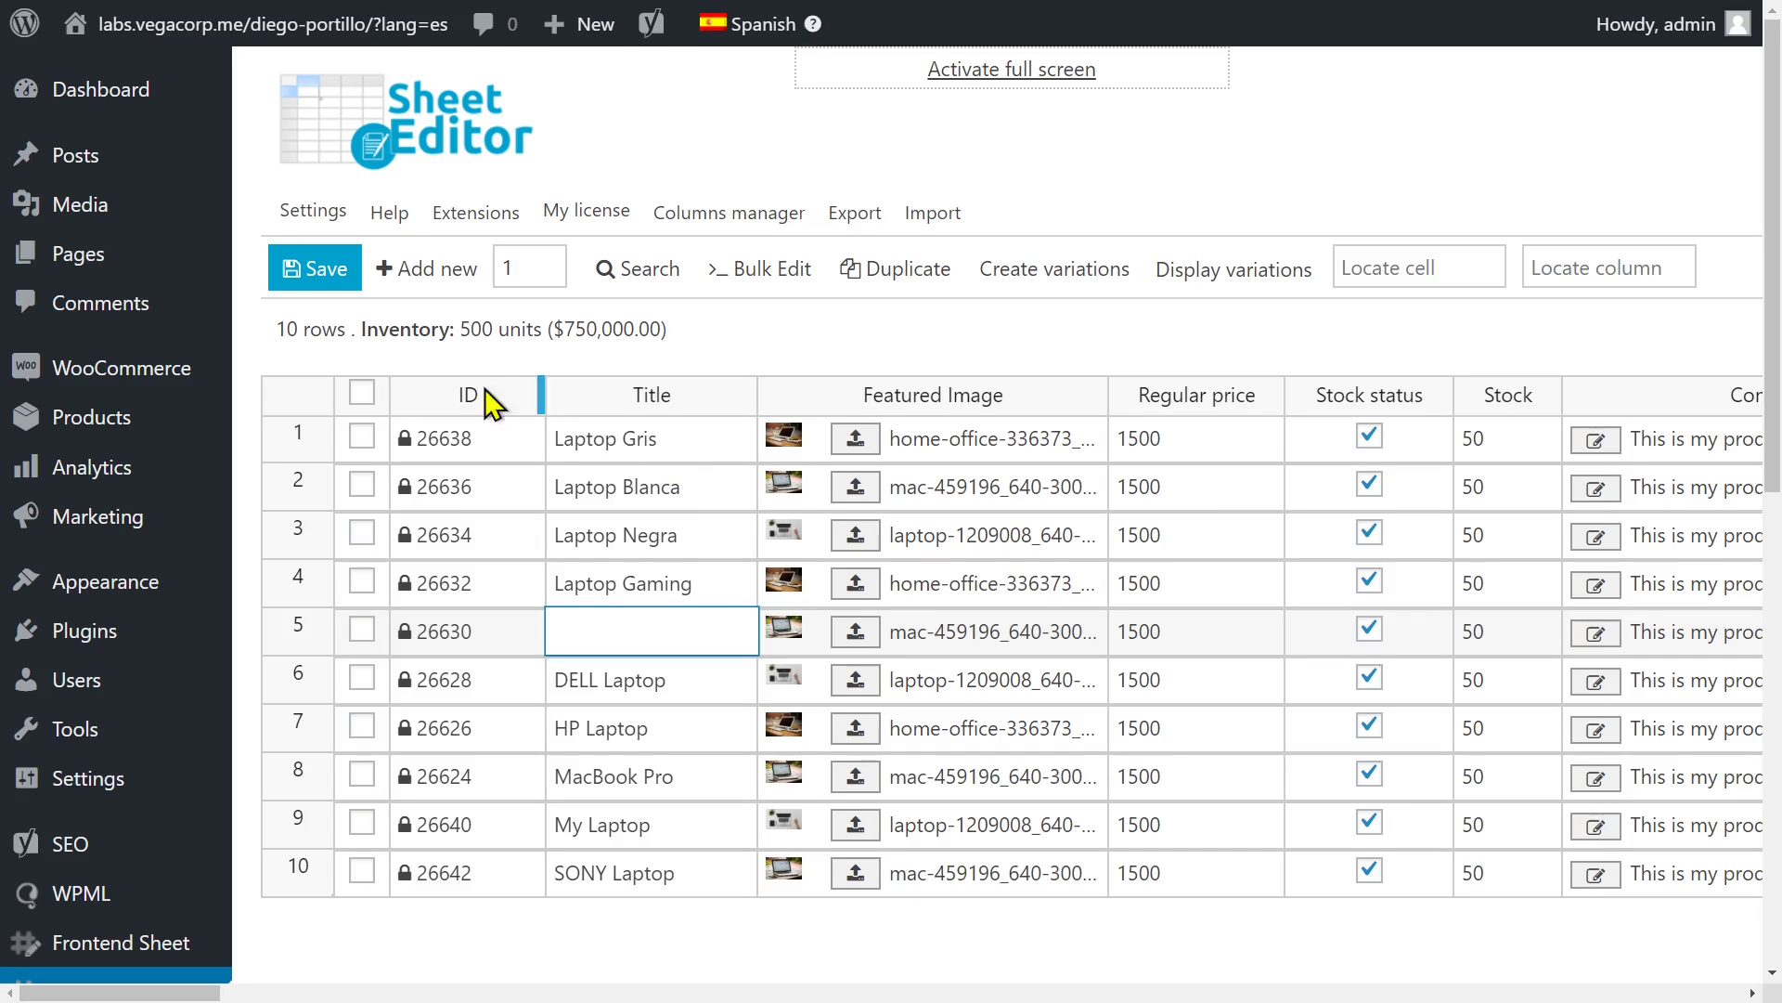
left_click(297, 279)
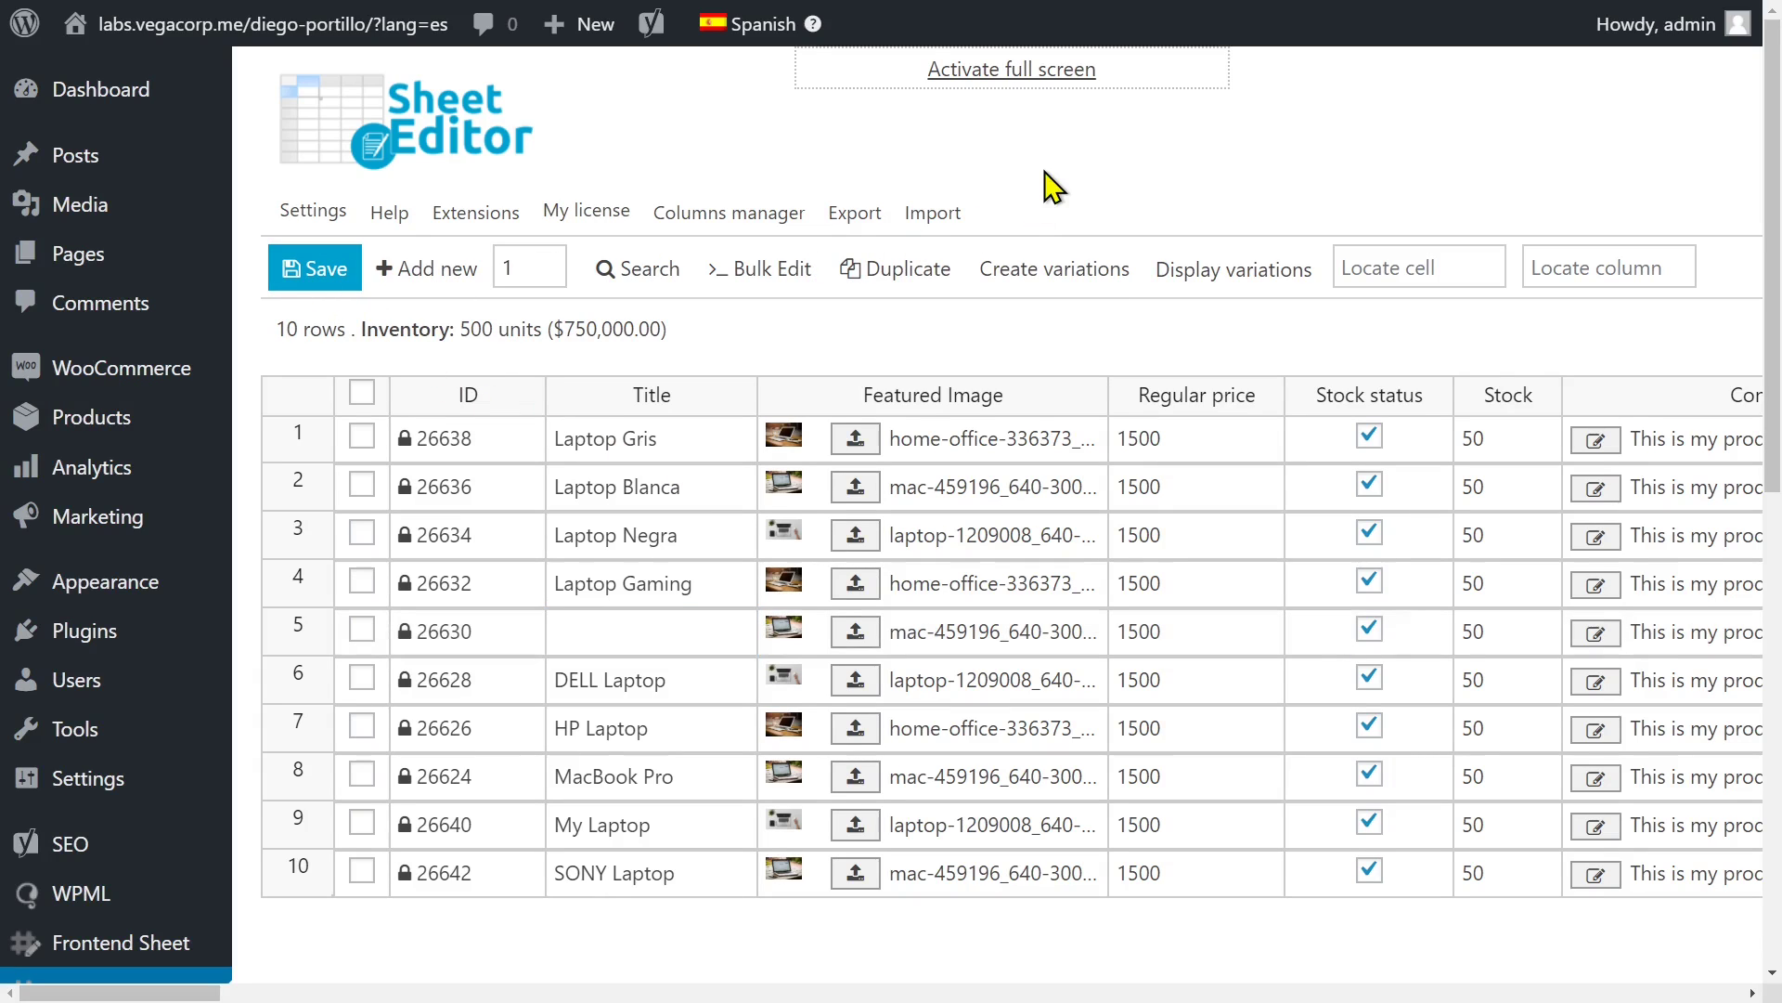